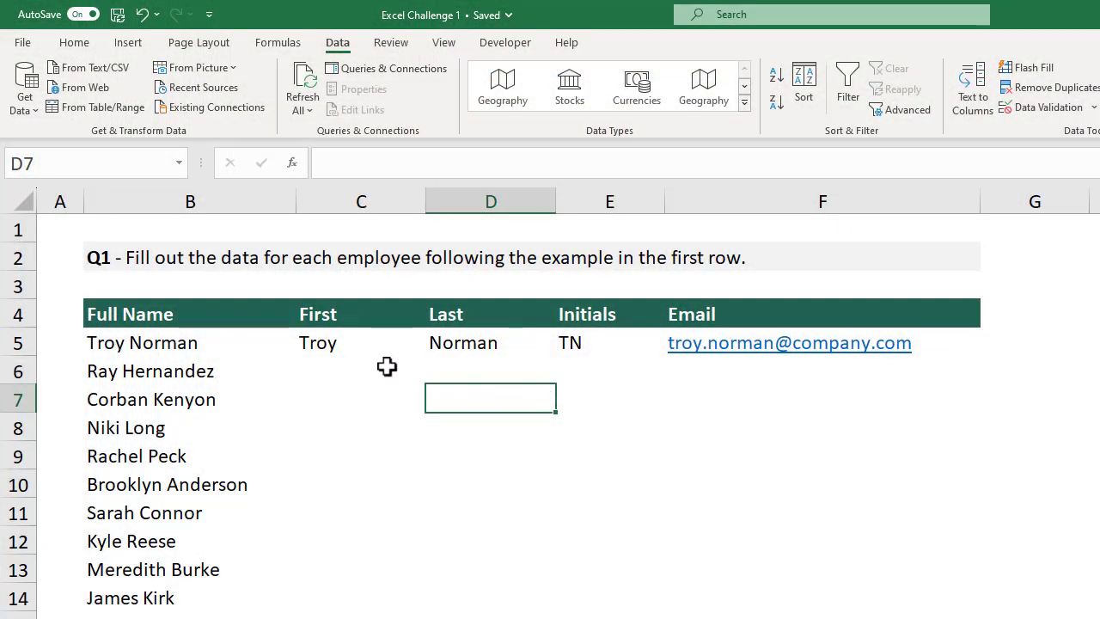
- Flash Fill the First and Last columns from row 6 down, following the example in row 5
drag(386, 344, 731, 343)
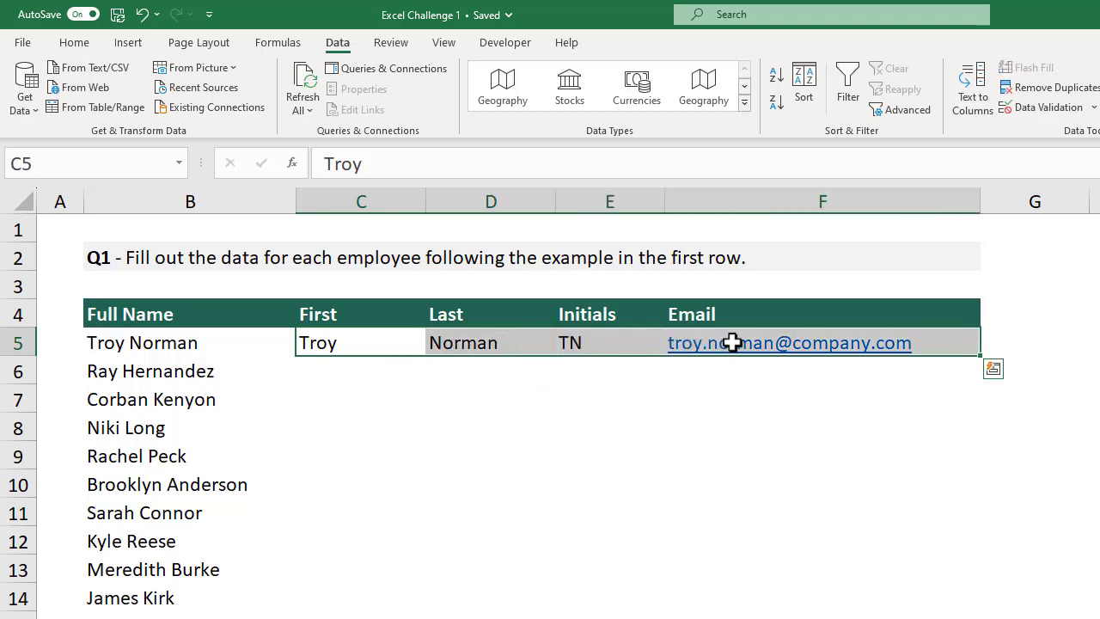
click(481, 388)
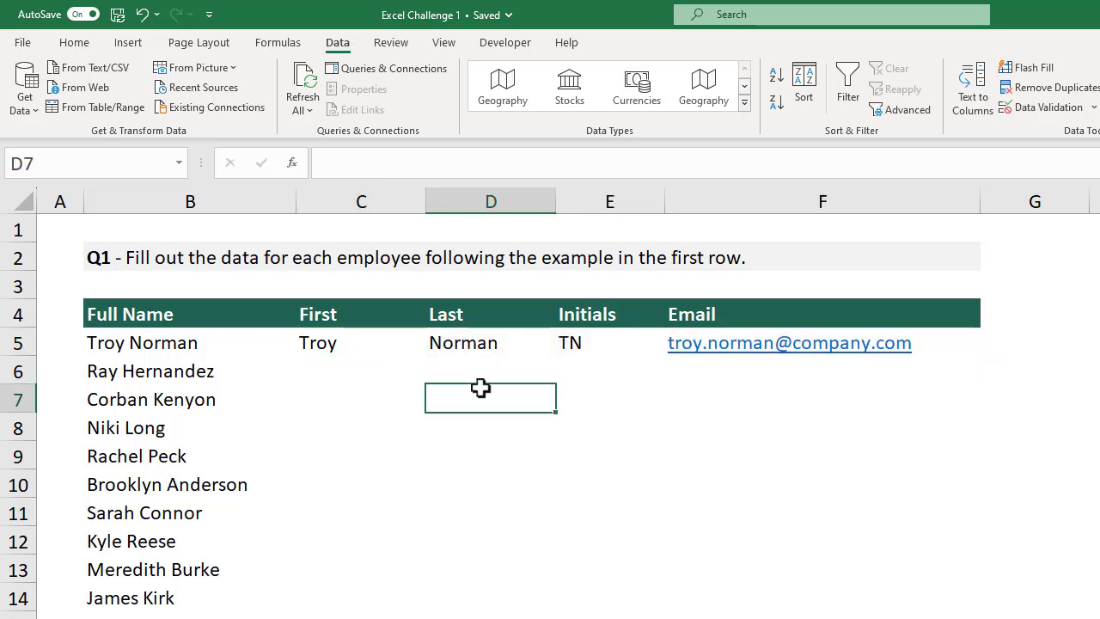
click(325, 371)
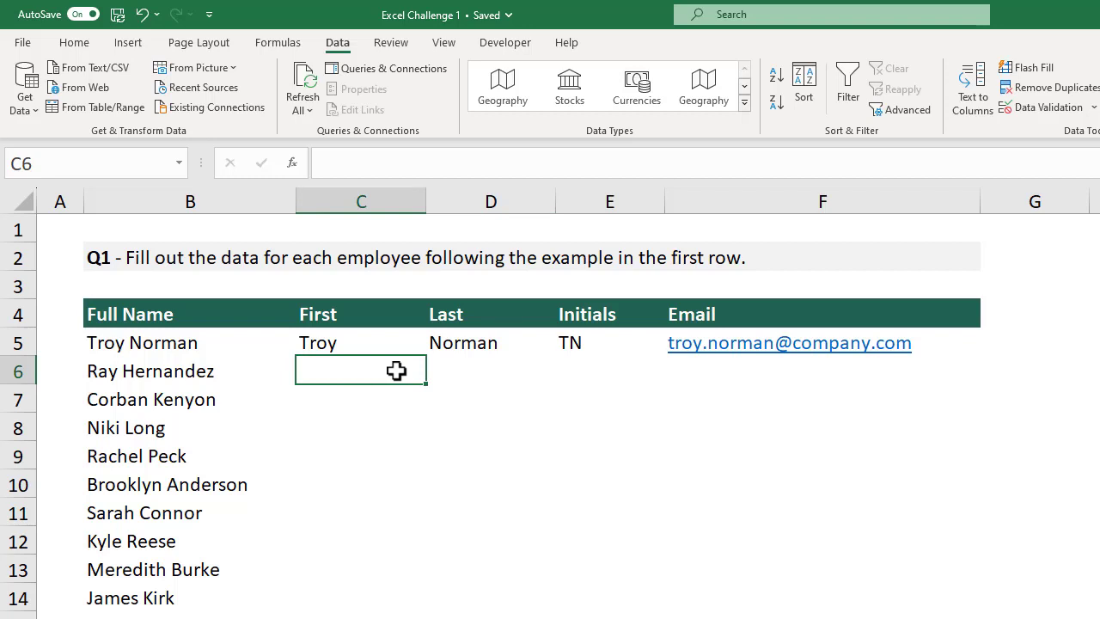
key(ctrl+e)
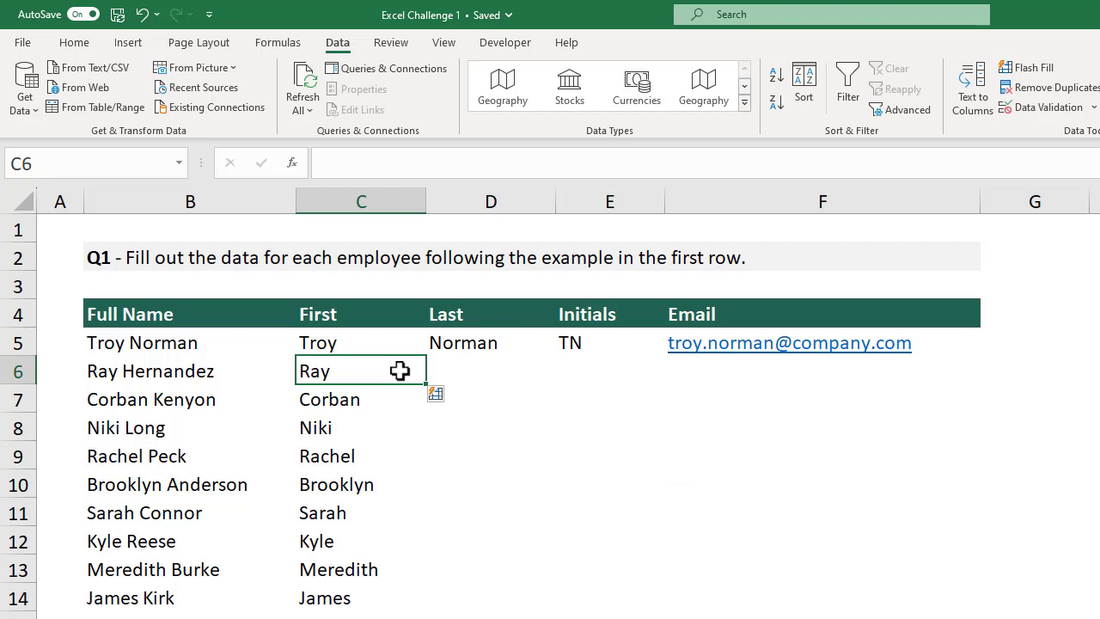
click(461, 372)
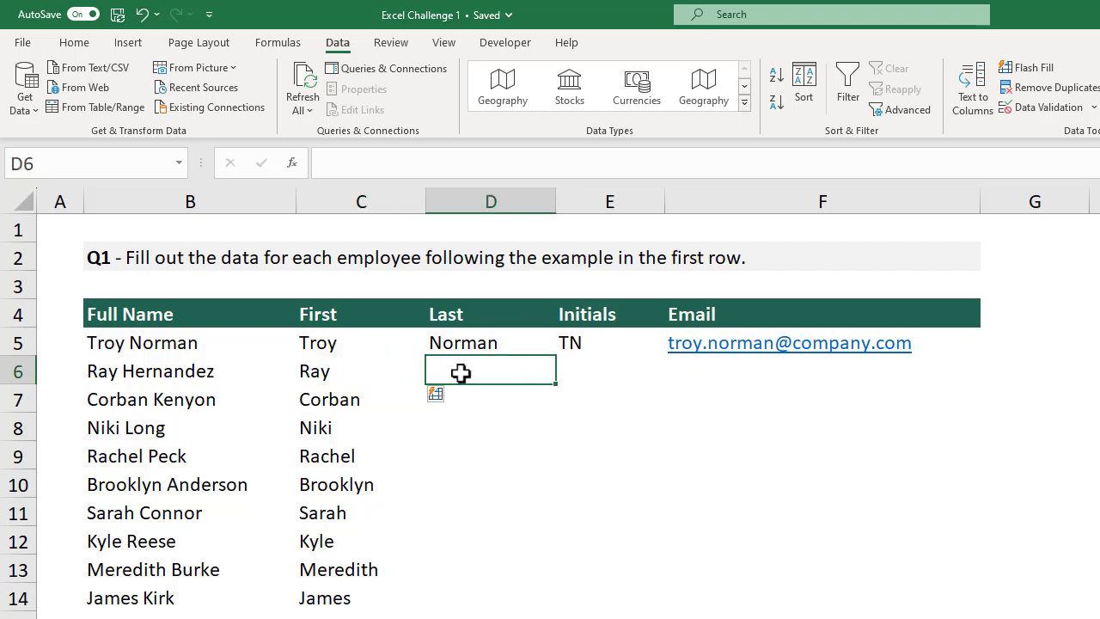
key(ctrl+e)
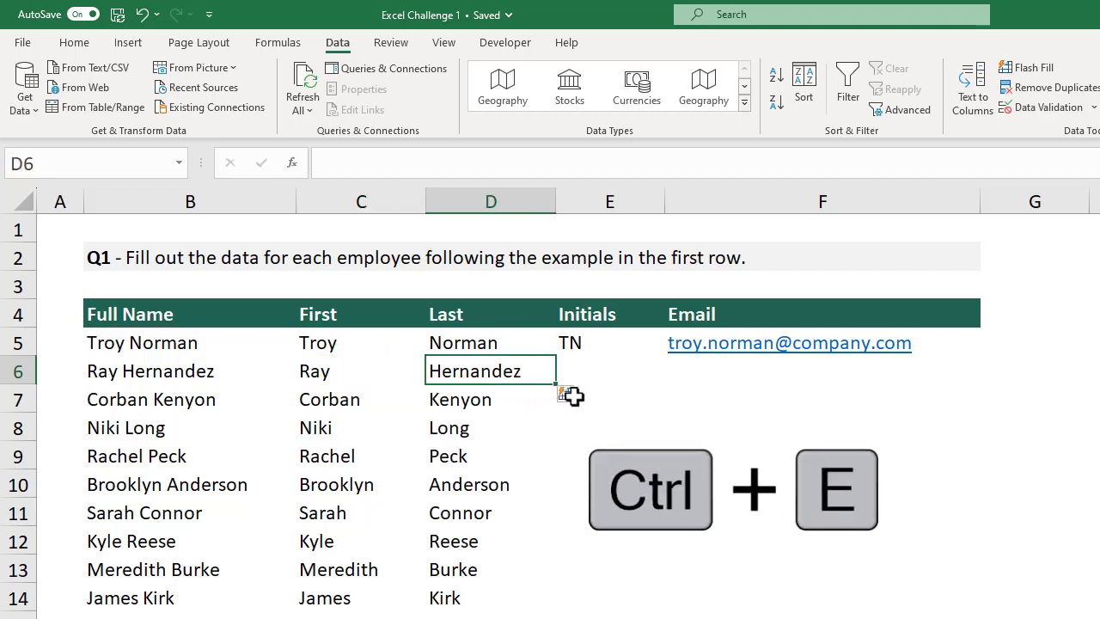
- Flash Fill the Initials and Email columns for the remaining employees, starting from E6 and F6
click(625, 371)
key(ctrl+e)
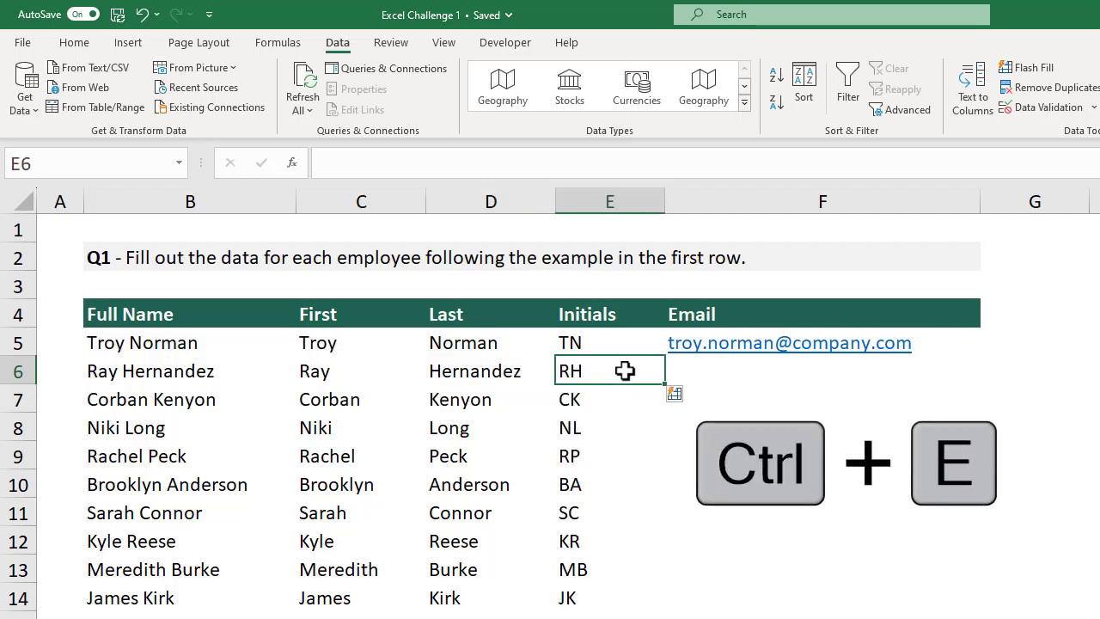
click(776, 373)
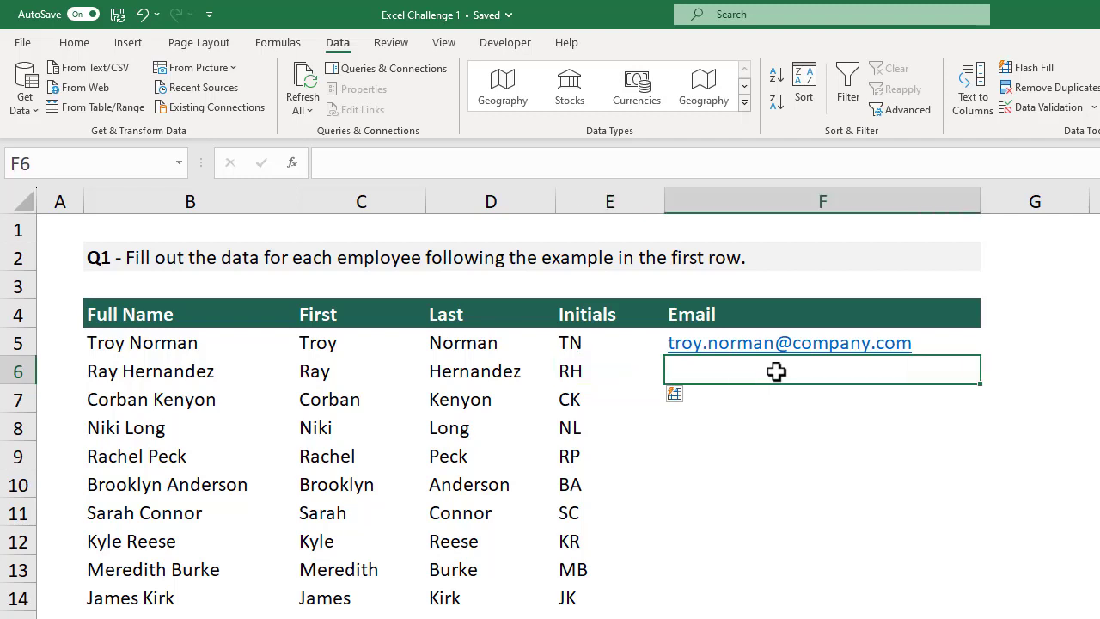
key(ctrl+e)
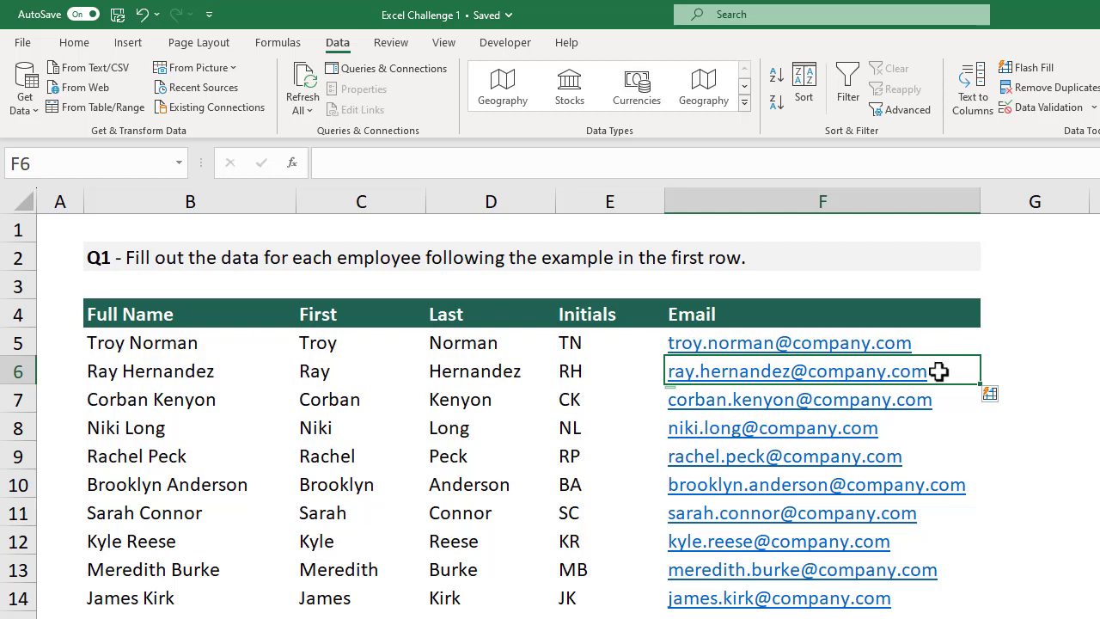
click(937, 371)
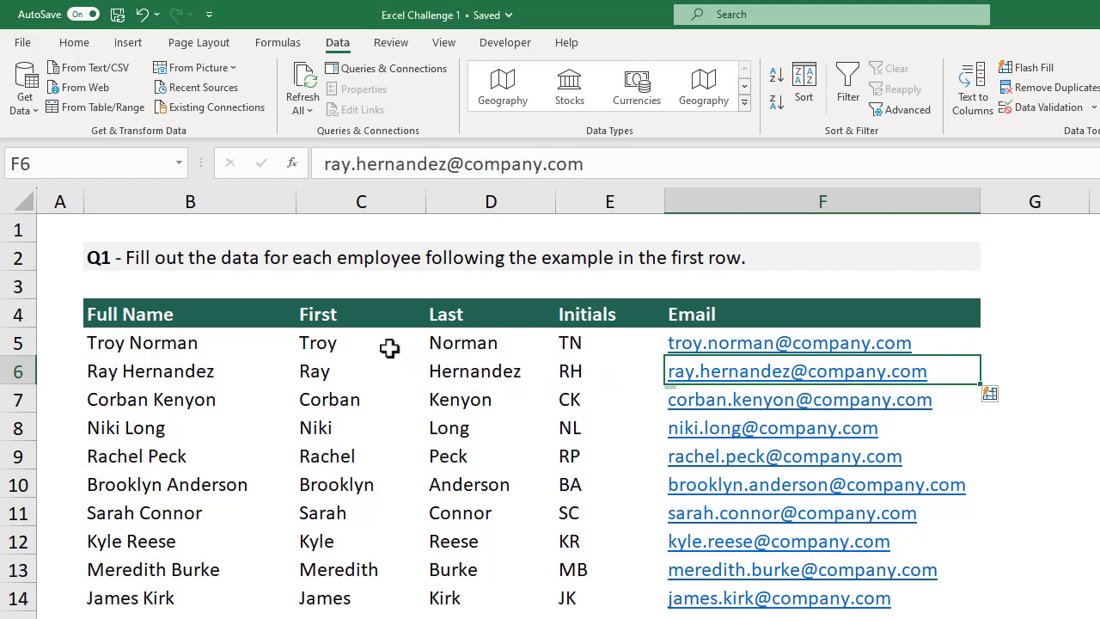
- With cell C6 selected, view the fill options to find the Flash Fill command
drag(389, 347, 713, 344)
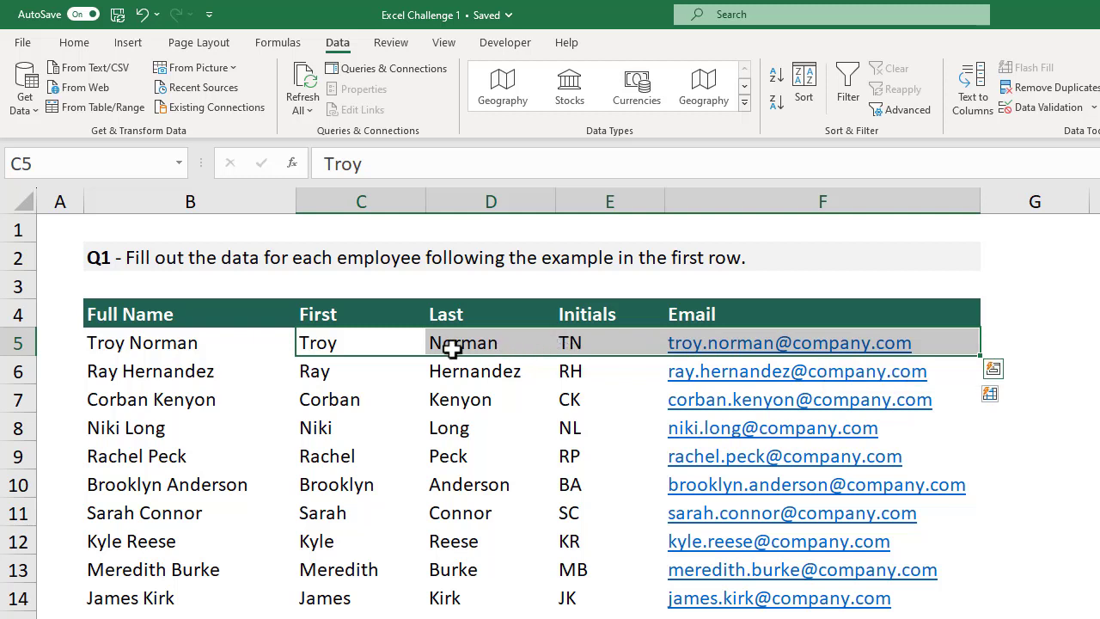
click(374, 370)
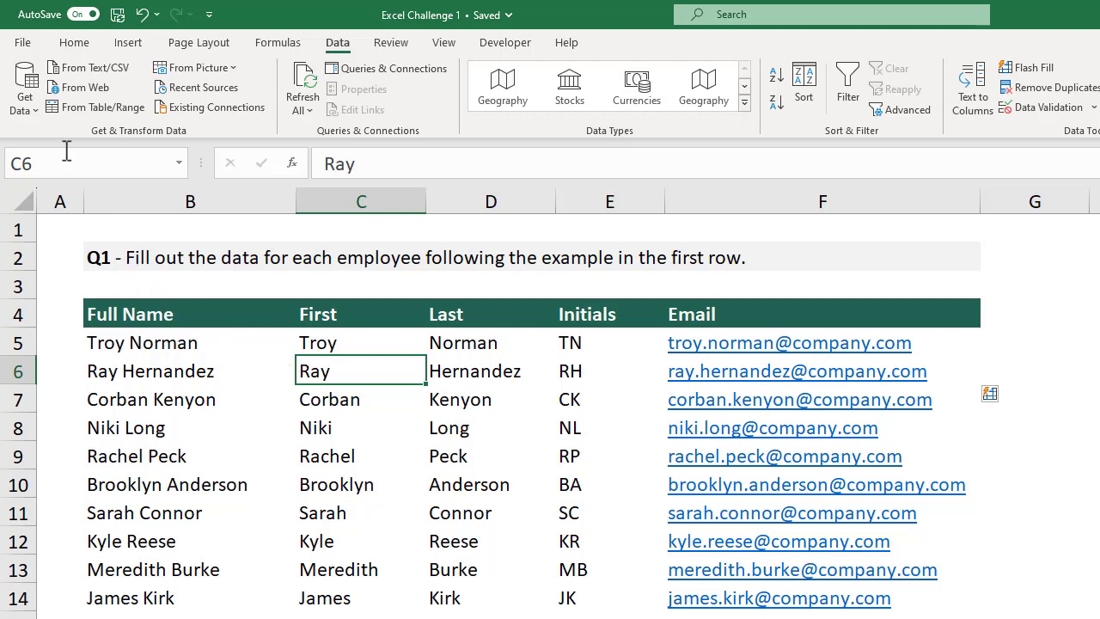
click(76, 43)
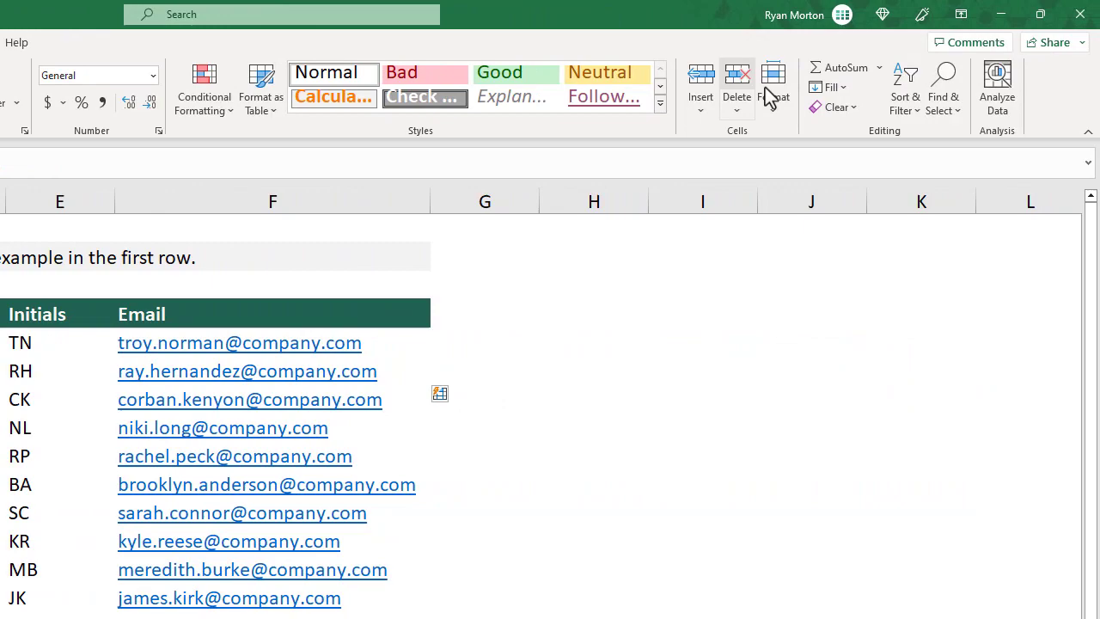
click(831, 87)
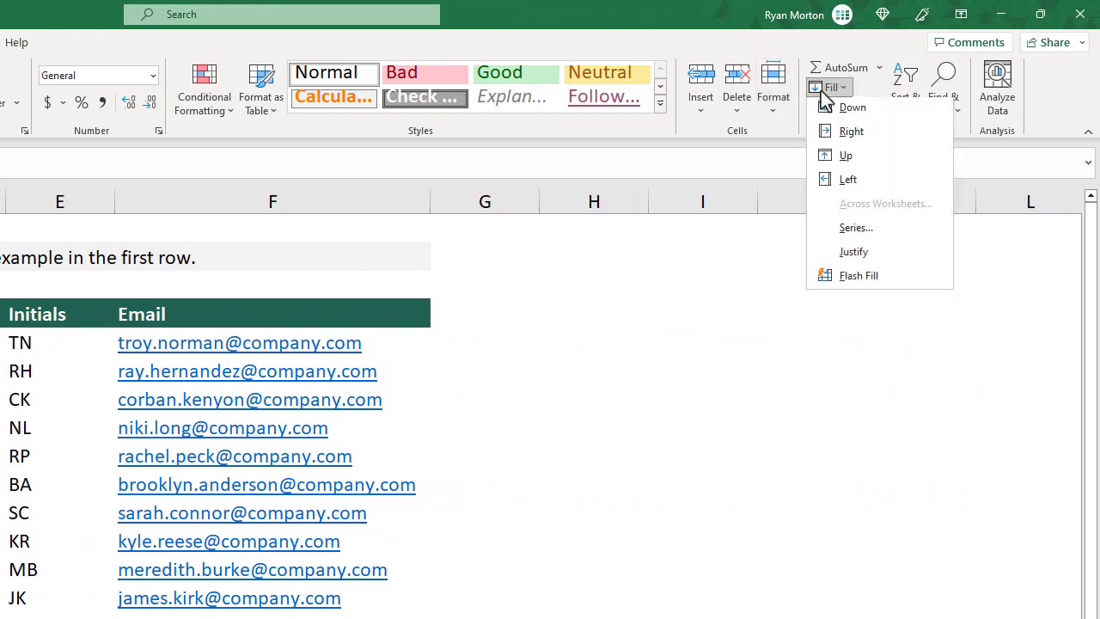
click(859, 280)
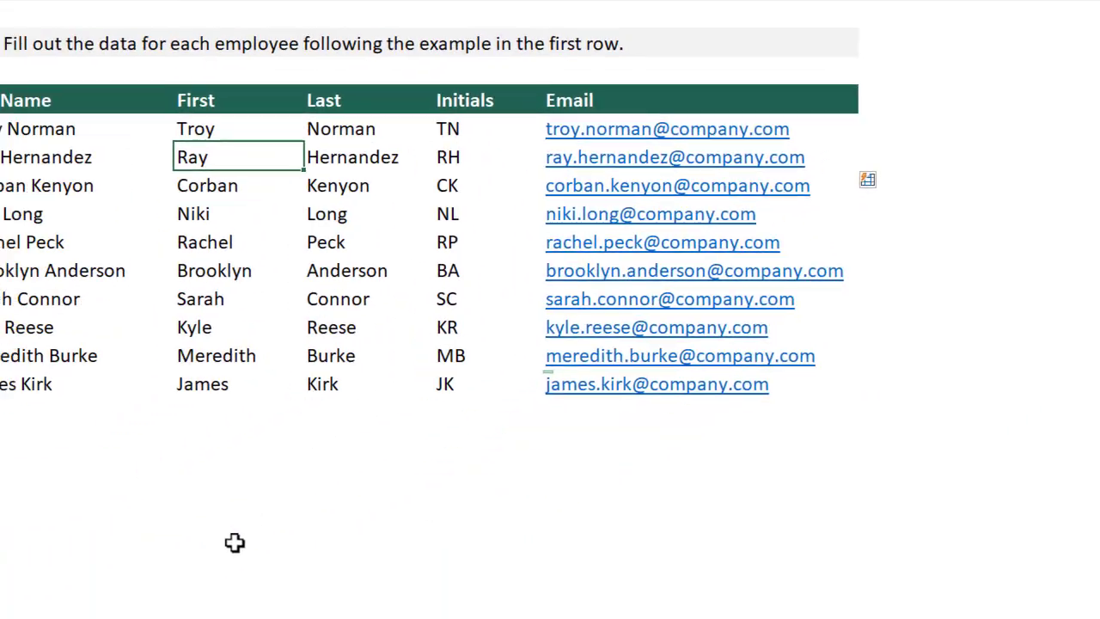
- Switch to the worksheet with question Q2 about restricting the employees' join dates
click(224, 590)
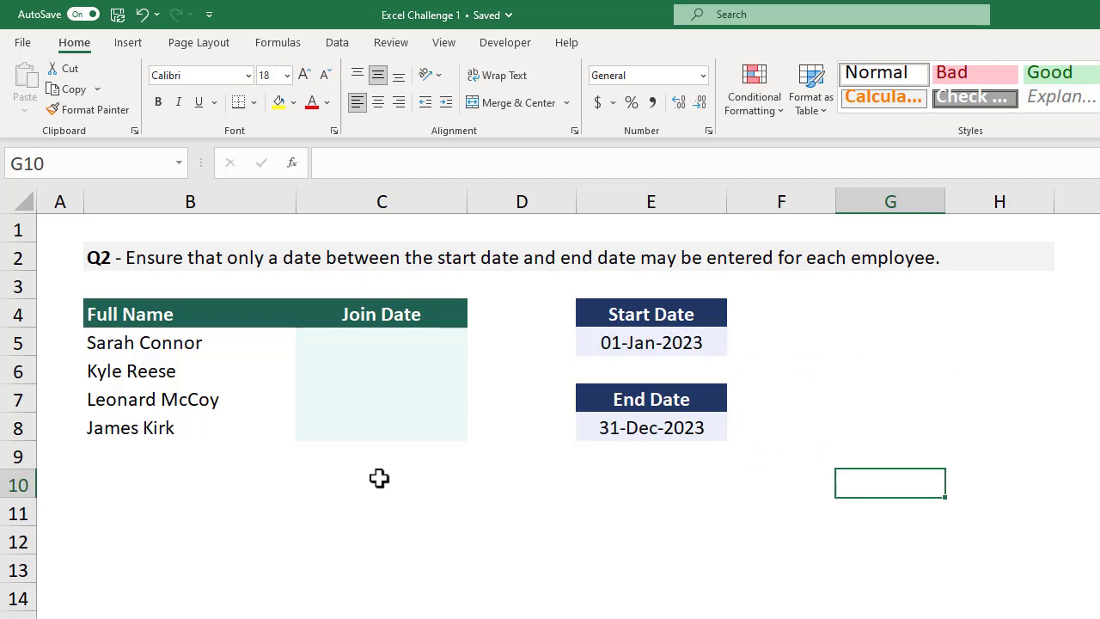
drag(410, 340, 407, 422)
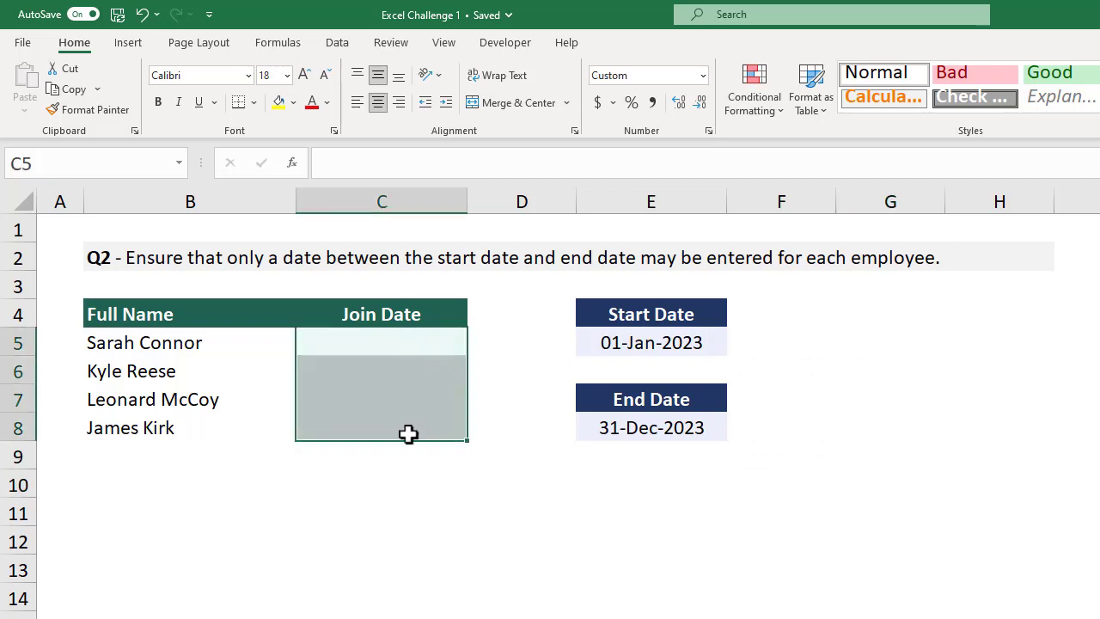
click(406, 479)
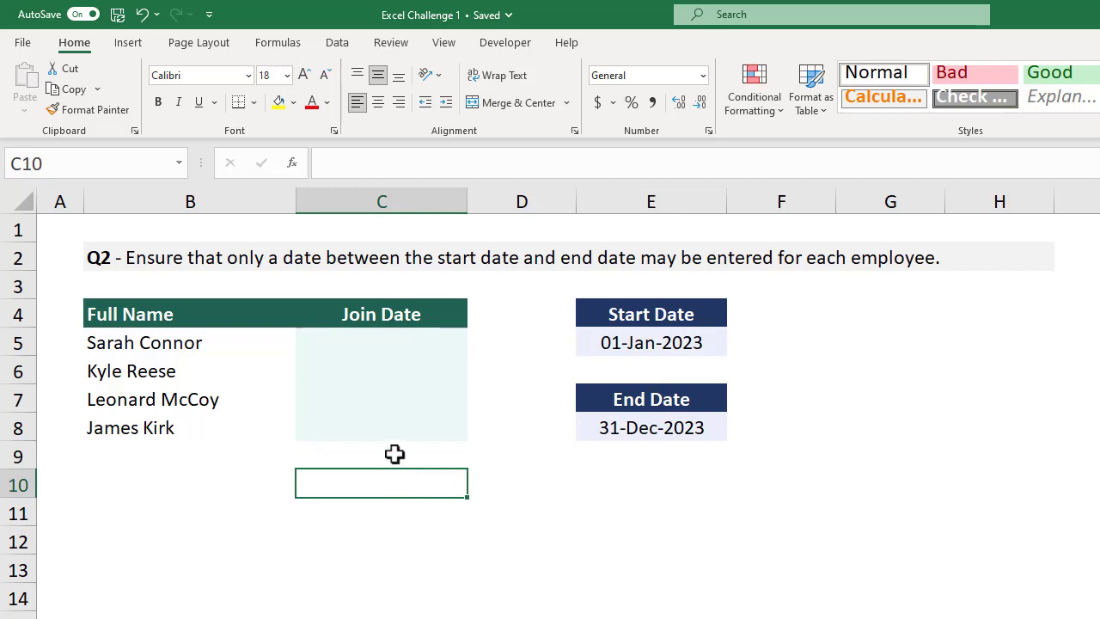
- Open Data Validation for the Join Date cells C5:C8 and allow only dates with the between condition
drag(404, 348, 401, 421)
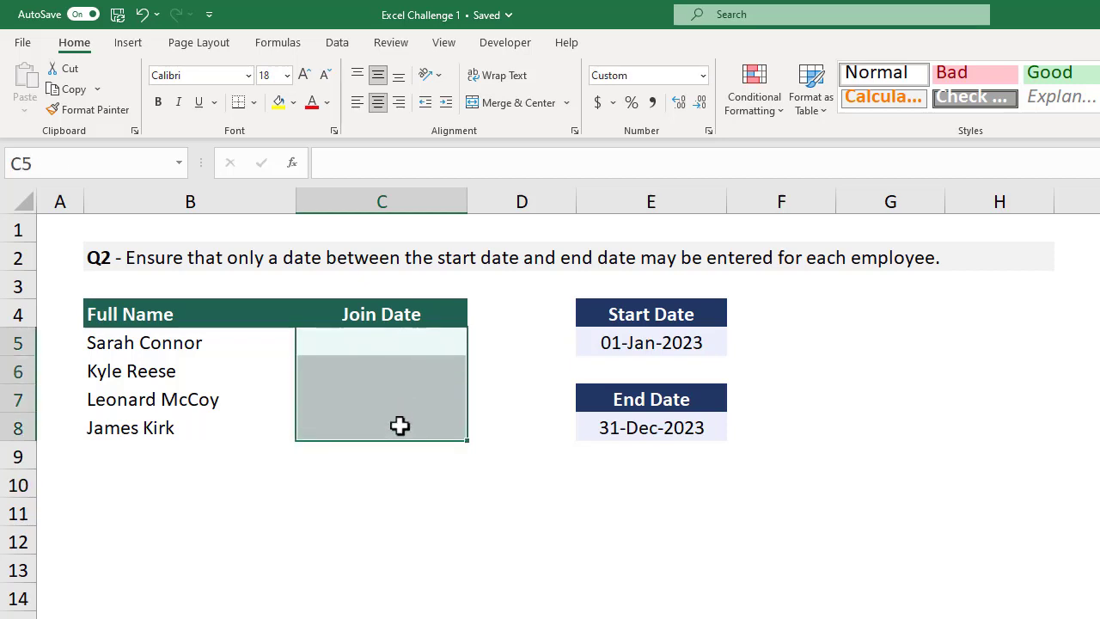
click(337, 43)
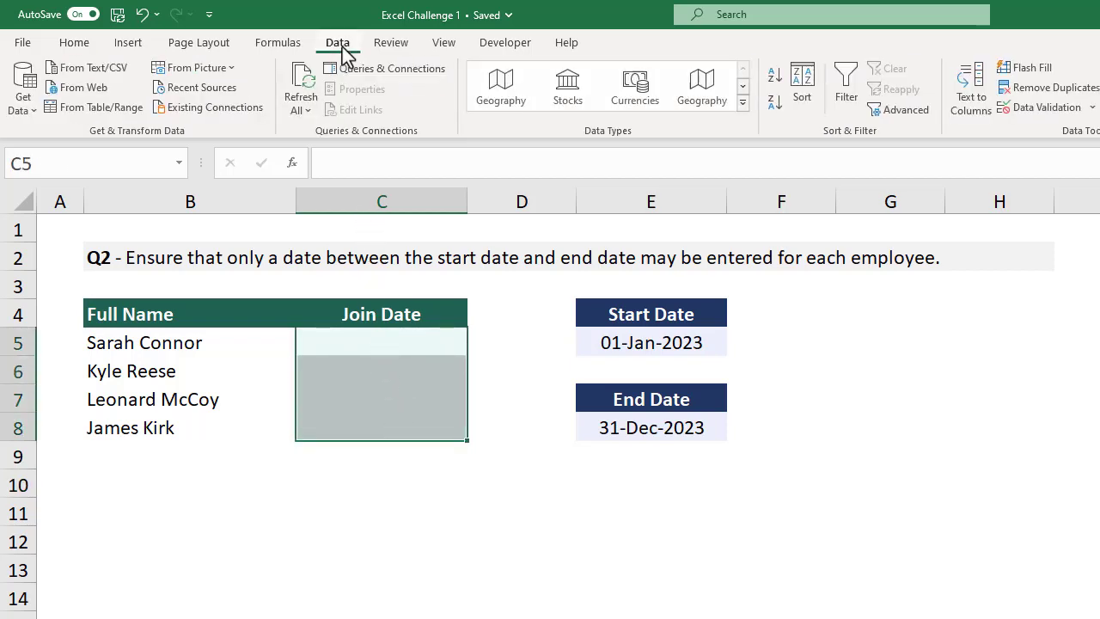
click(1050, 107)
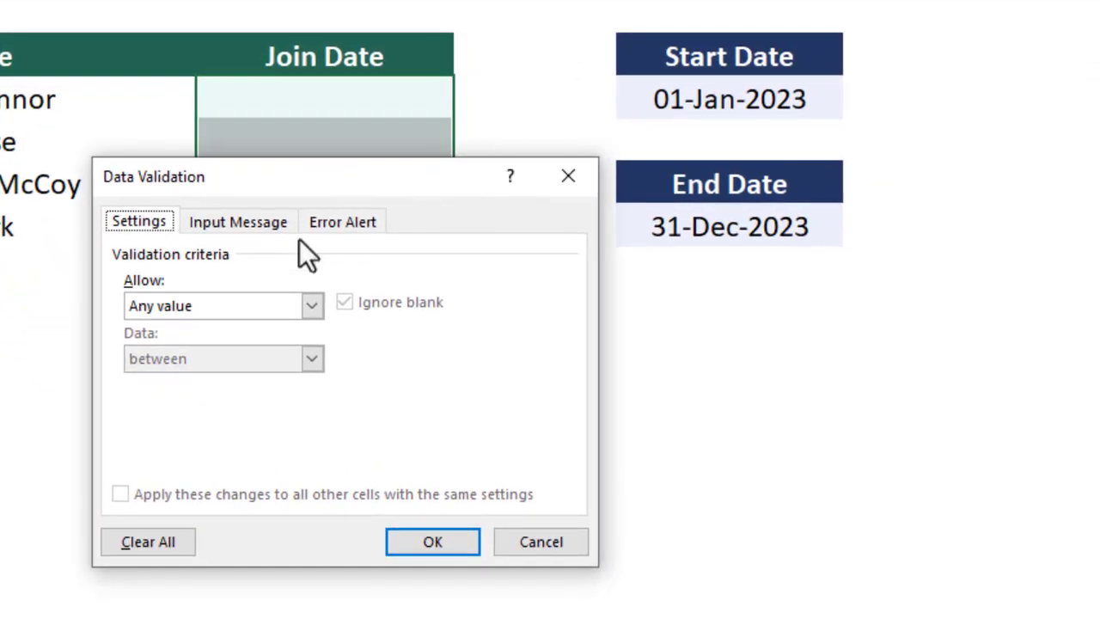
click(309, 306)
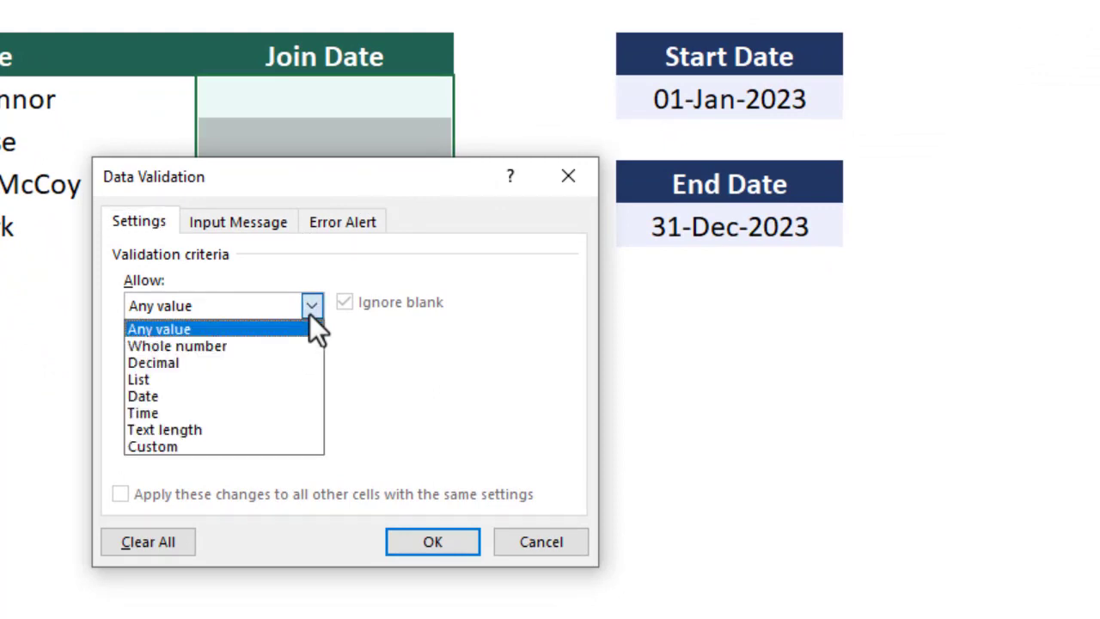
click(174, 397)
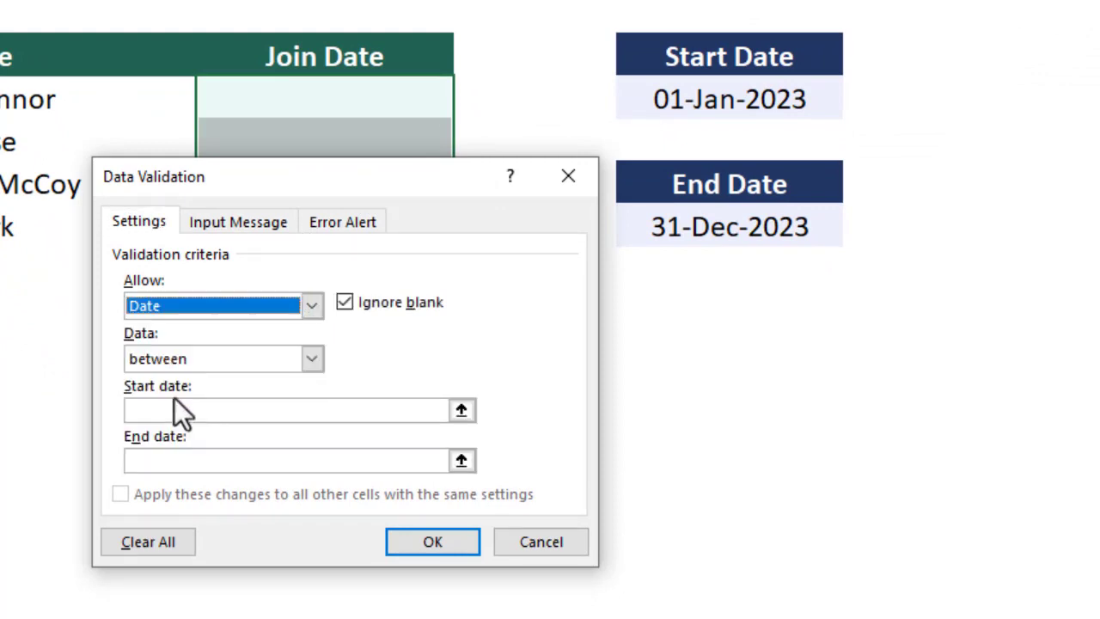
click(140, 363)
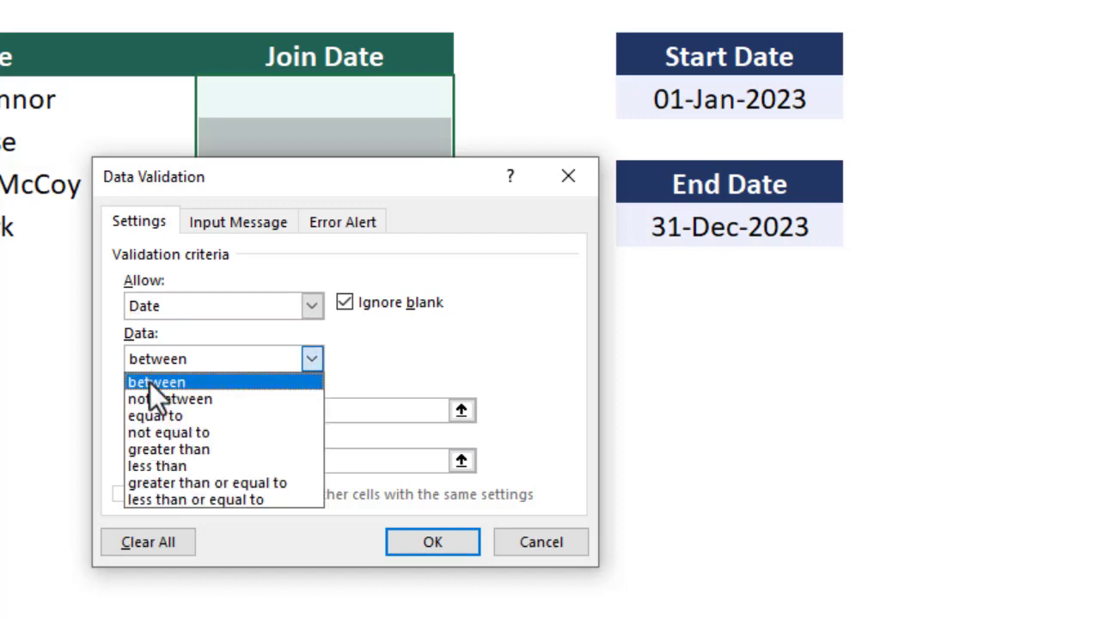
click(150, 383)
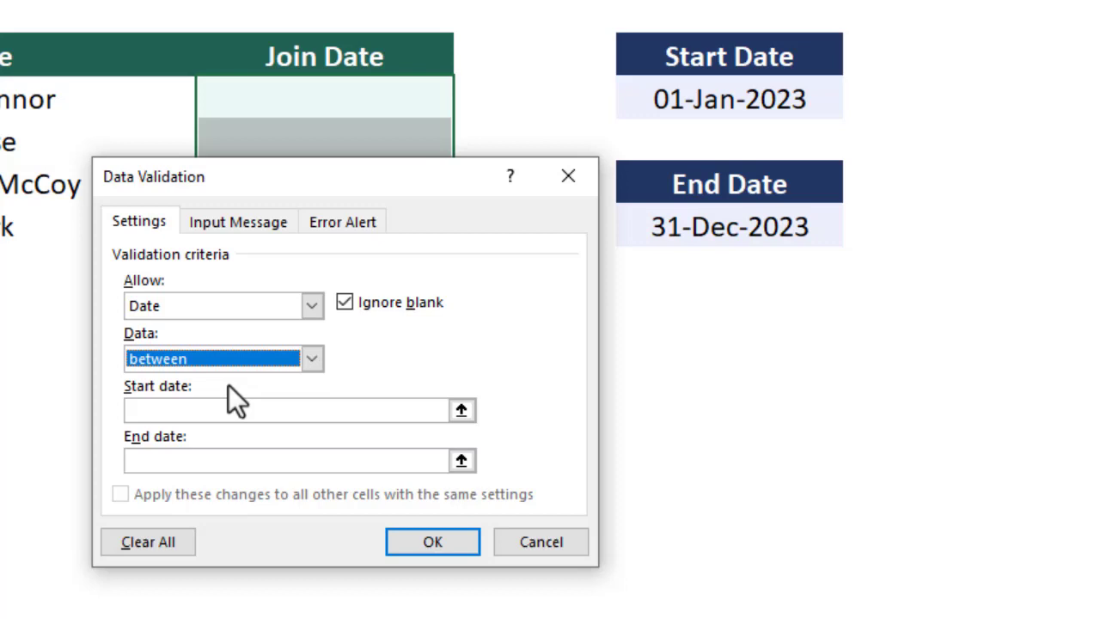
- Set the validation's start date to =$E$5 and end date to =$E$8, and apply the rule
click(231, 411)
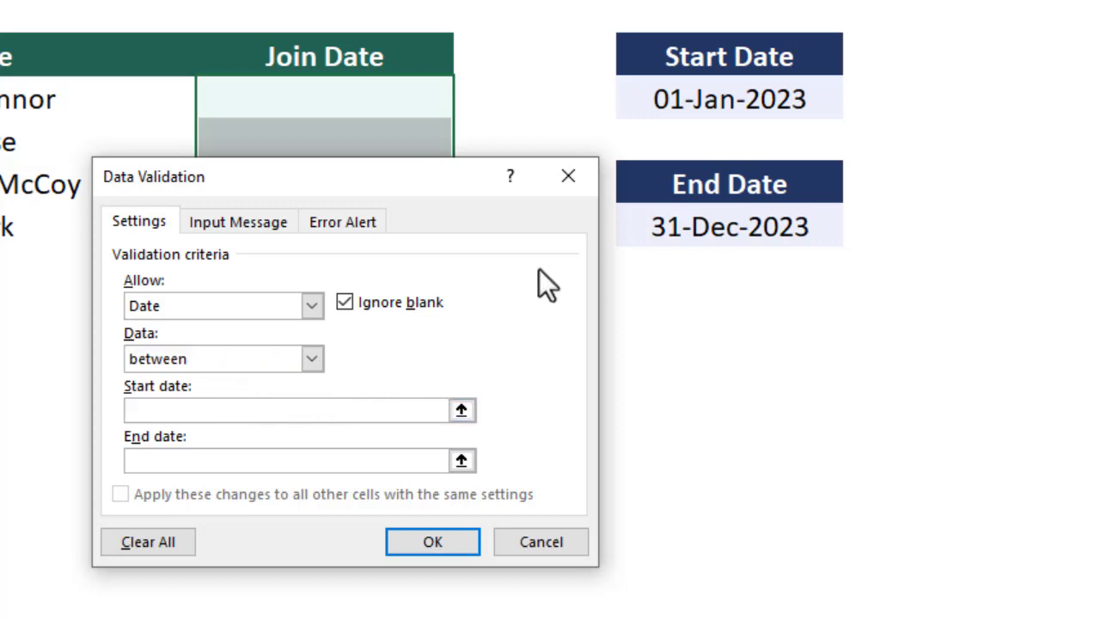
click(730, 100)
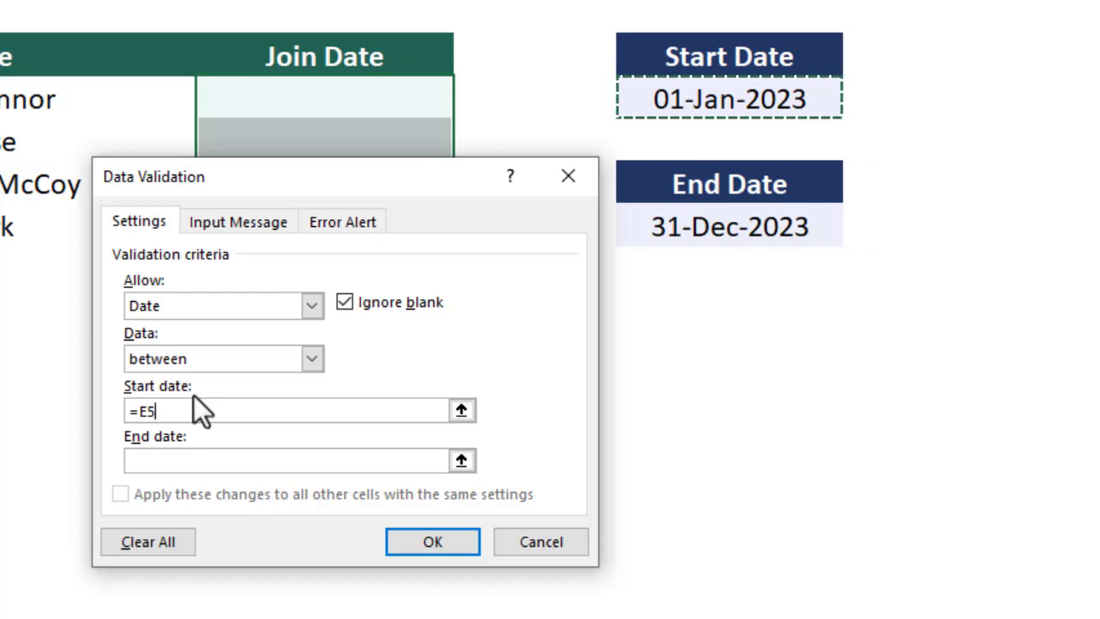
key(F4)
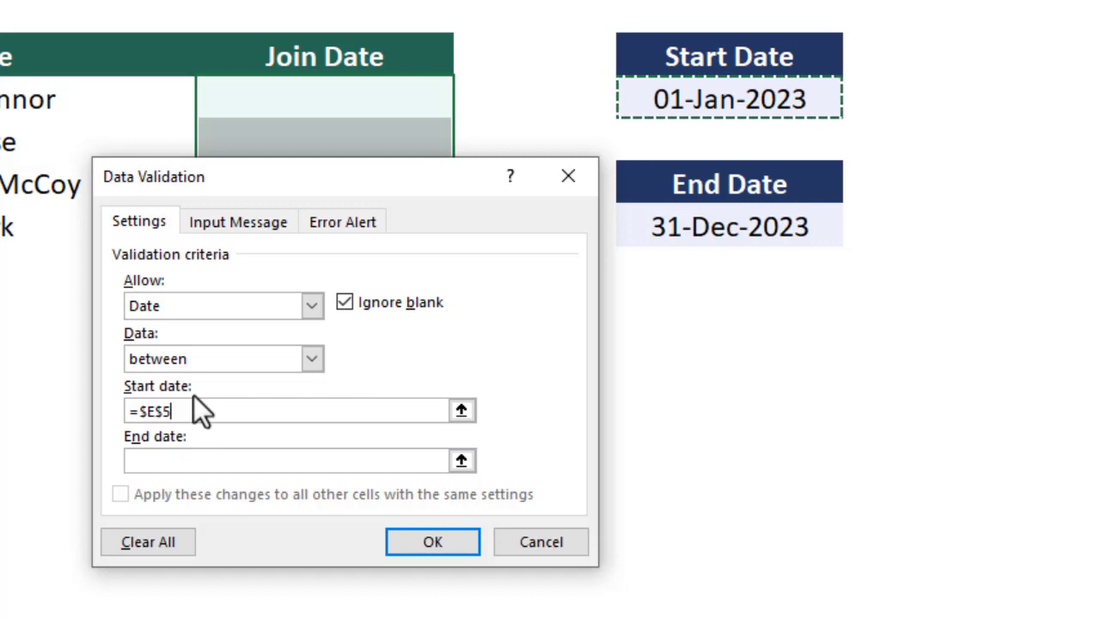
click(196, 460)
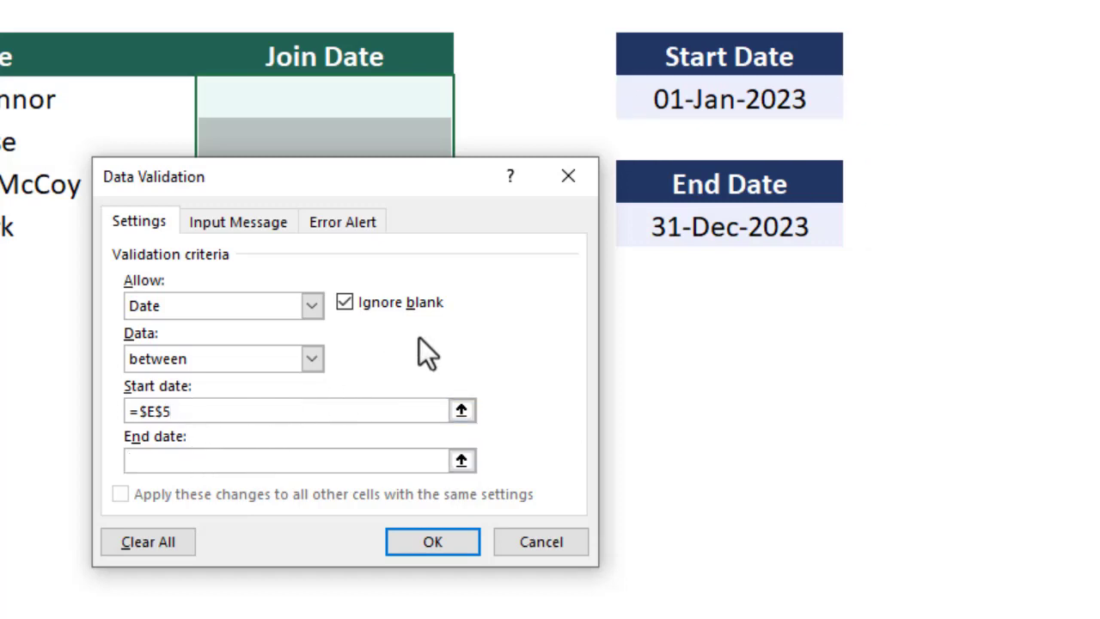
click(692, 231)
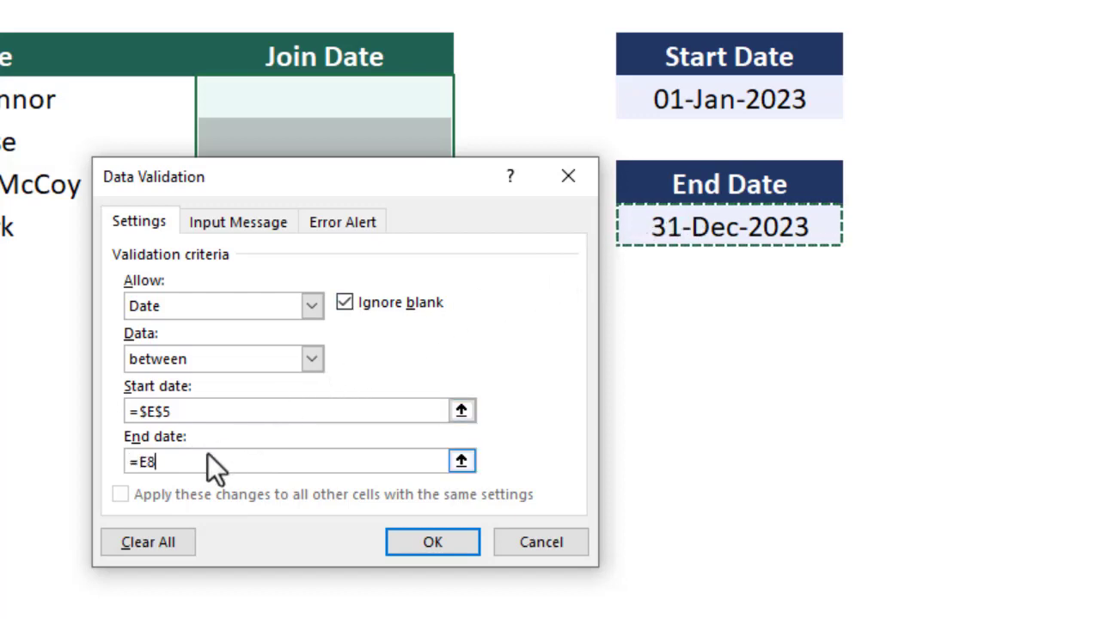
key(F4)
click(433, 541)
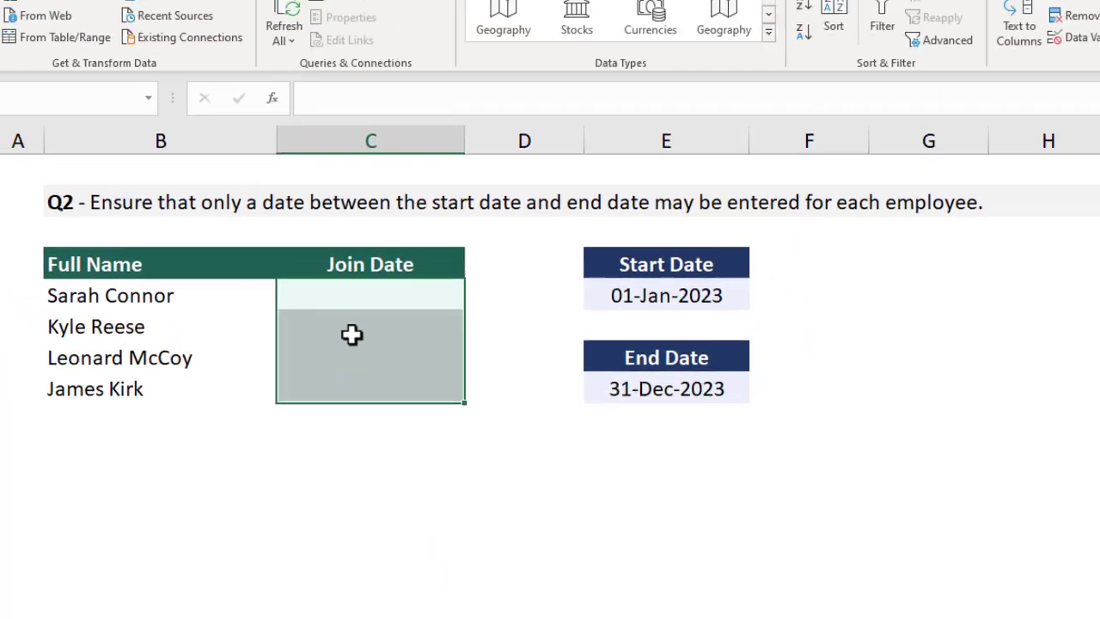
- Enter the date 4/5/23 in Join Date cell C6 to test the validation with an in-range date
click(301, 140)
text(4/5/23)
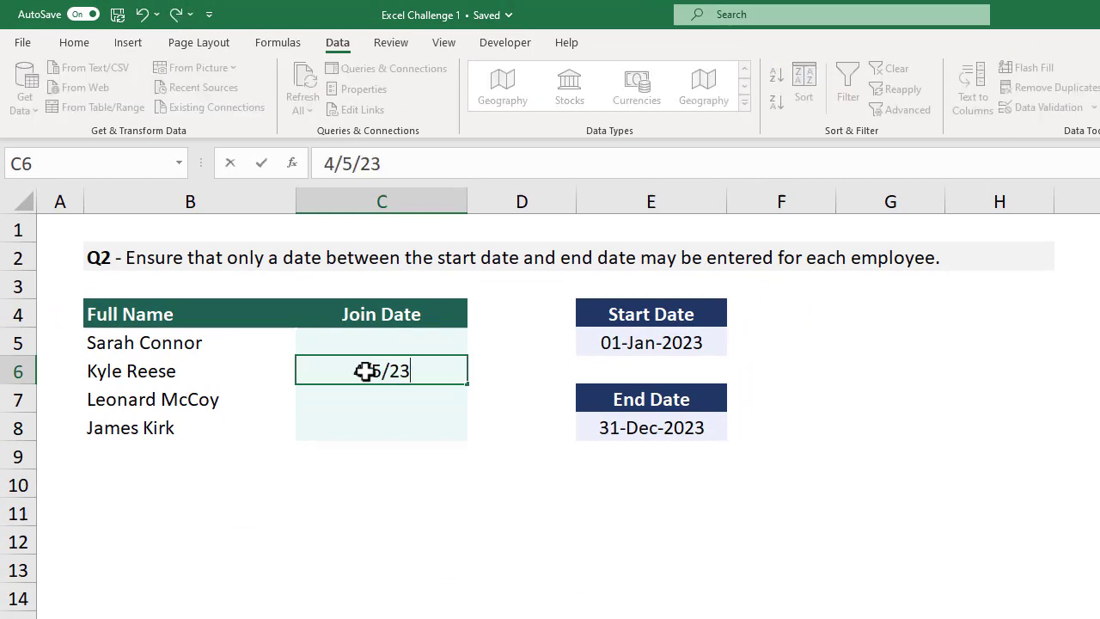
key(Return)
- Try to replace the join date in C6 with the out-of-range date 4/5/22
click(369, 368)
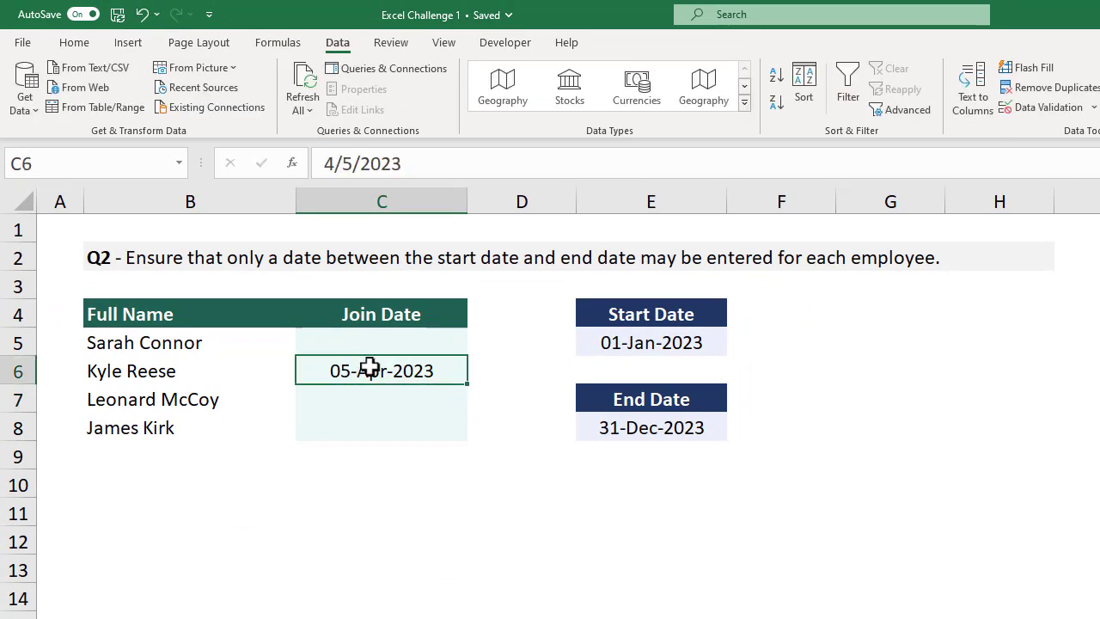
text(4/5/22)
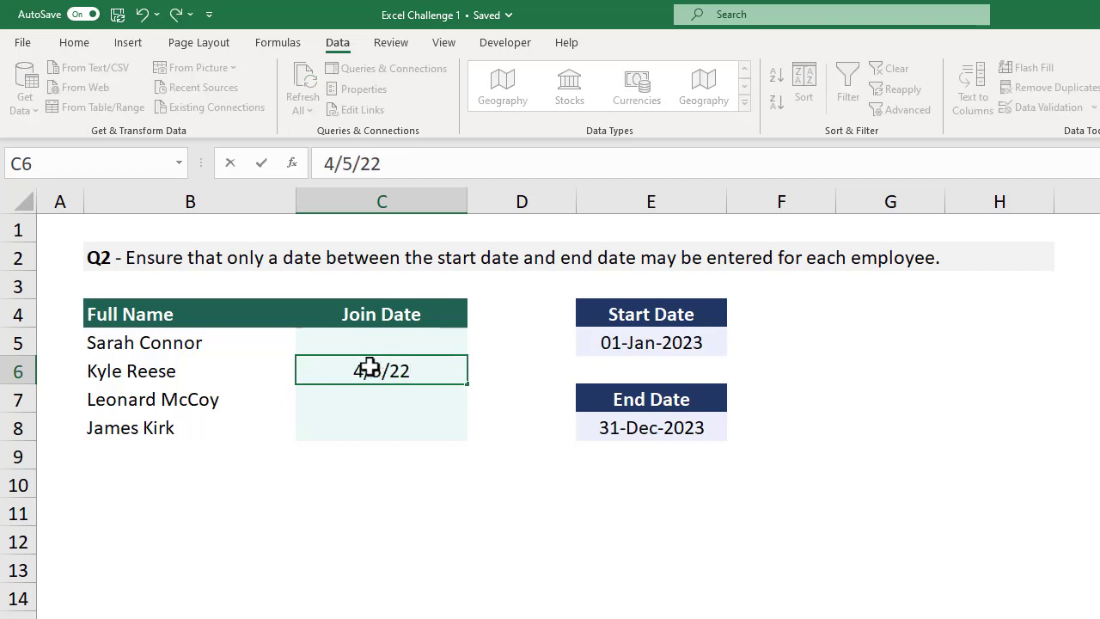
key(Return)
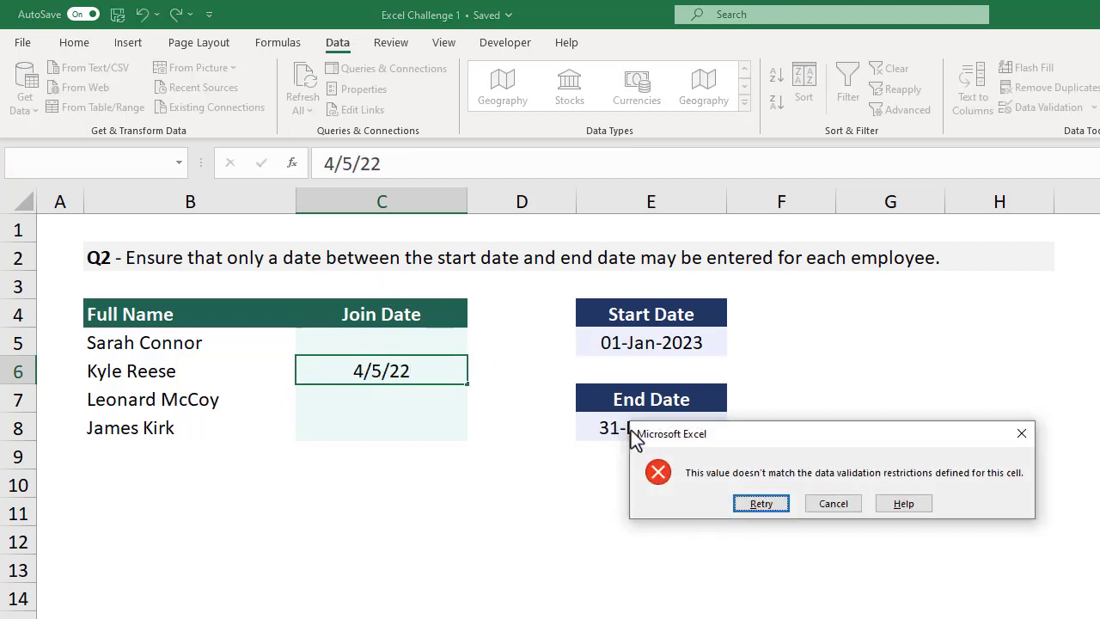
- Cancel the pending date entry in Join Date cell C6, and try entering the word "text" there to test the validation
click(832, 504)
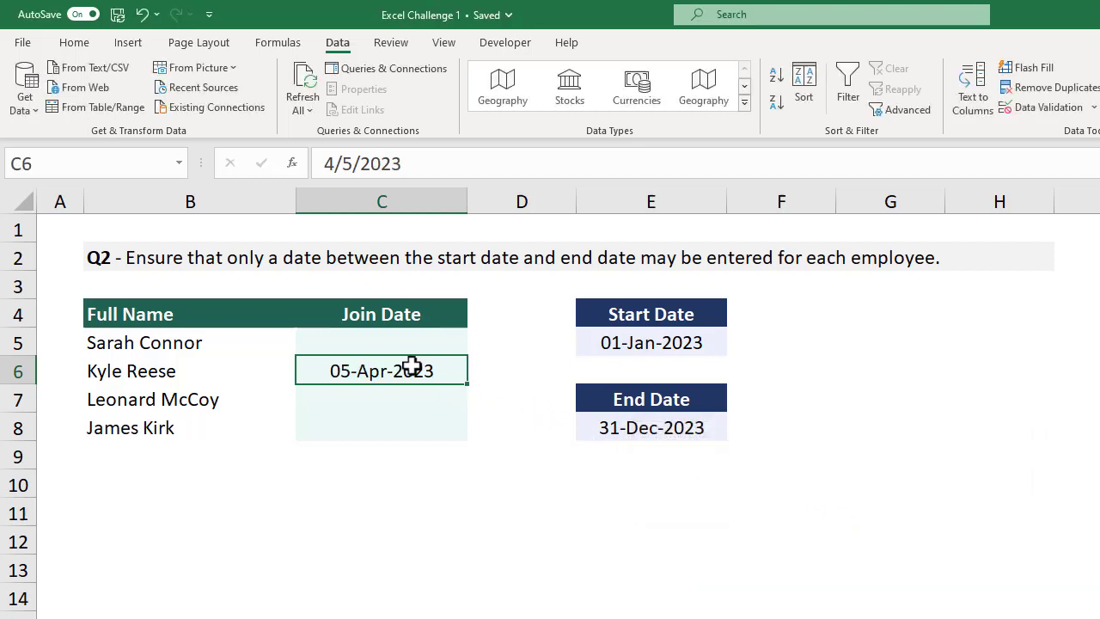
text(text)
key(Return)
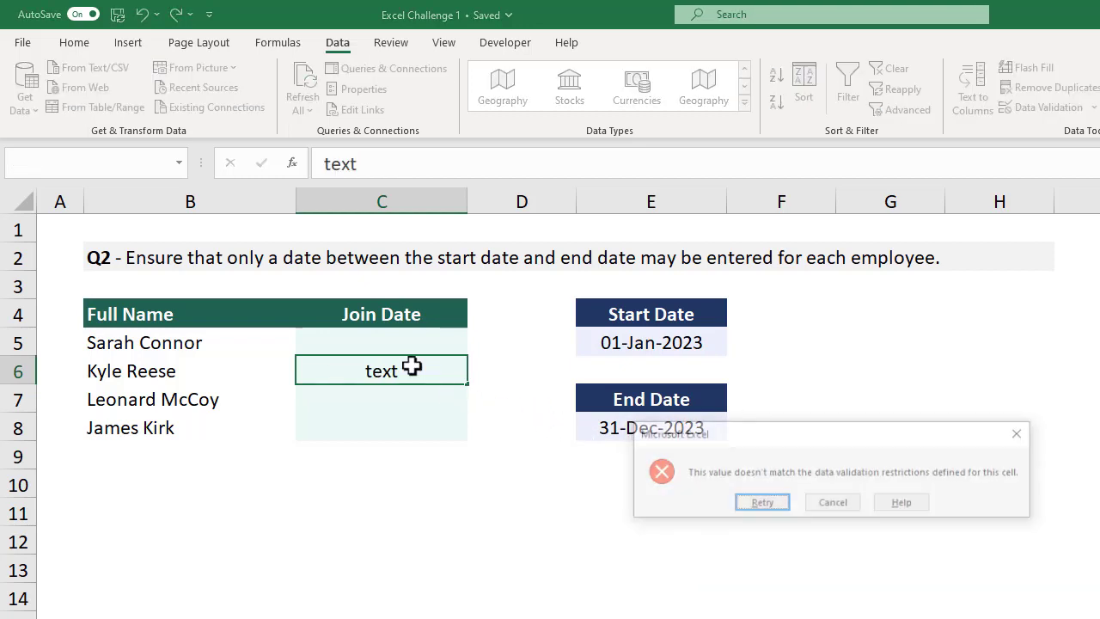
click(850, 505)
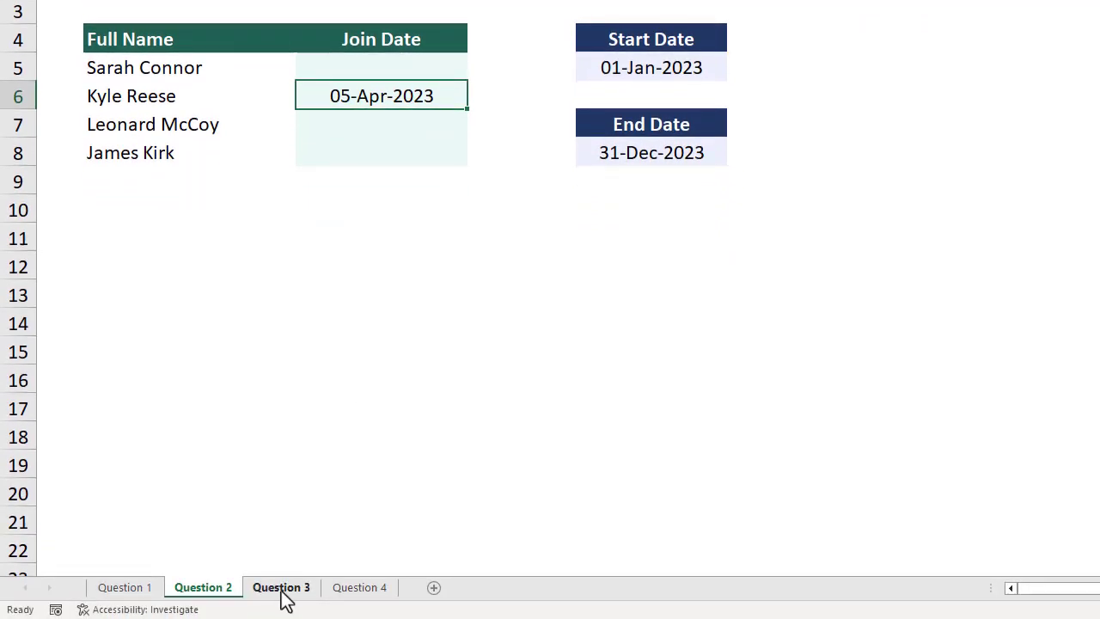
- On the Question 3 sheet, start a Greater Than highlight rule for the starting salaries in C5:C14
click(284, 590)
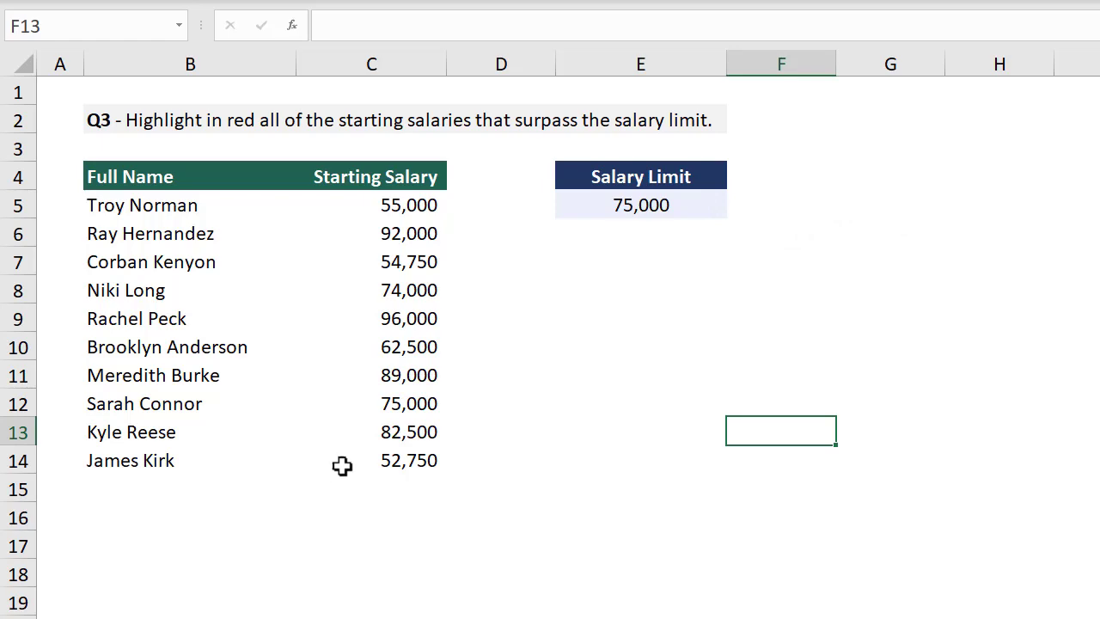
drag(383, 462, 392, 211)
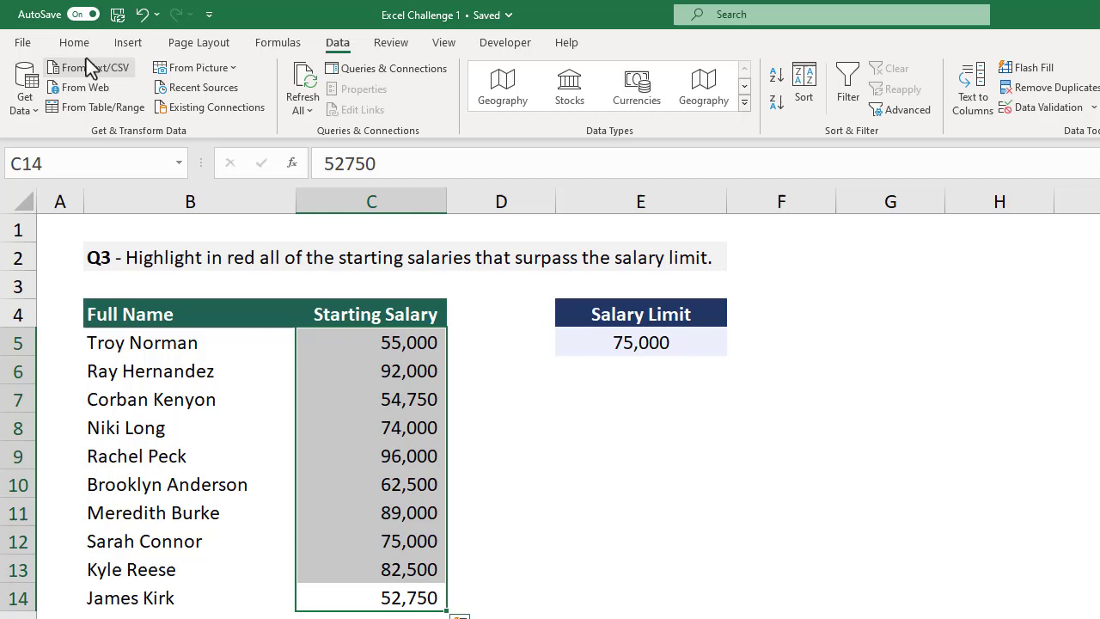
click(83, 47)
click(745, 88)
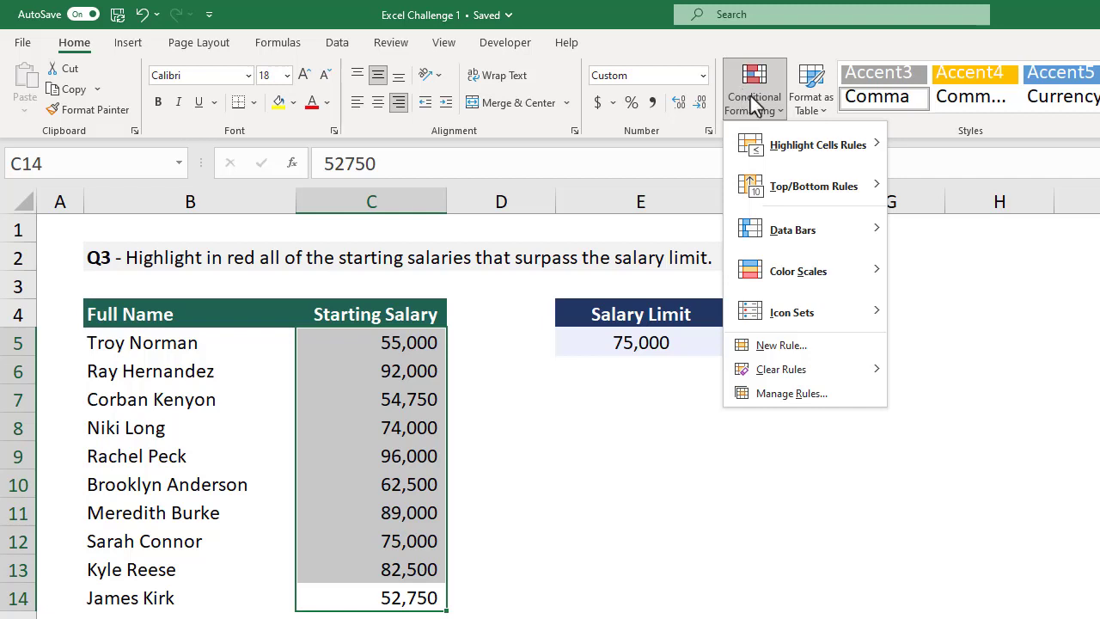
mouse_move(801, 144)
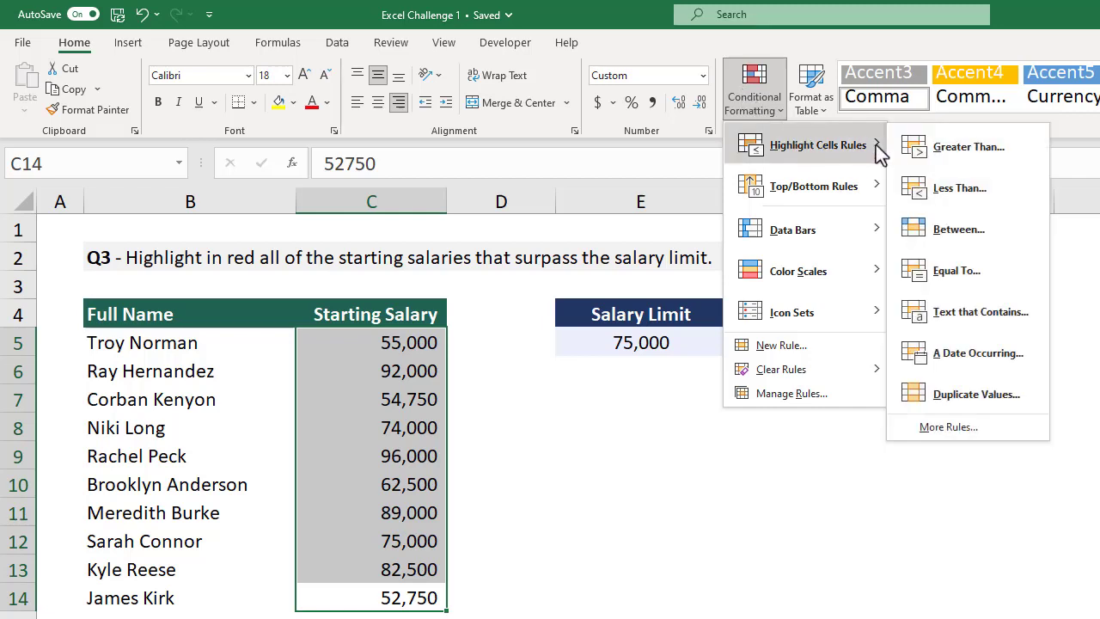
click(969, 146)
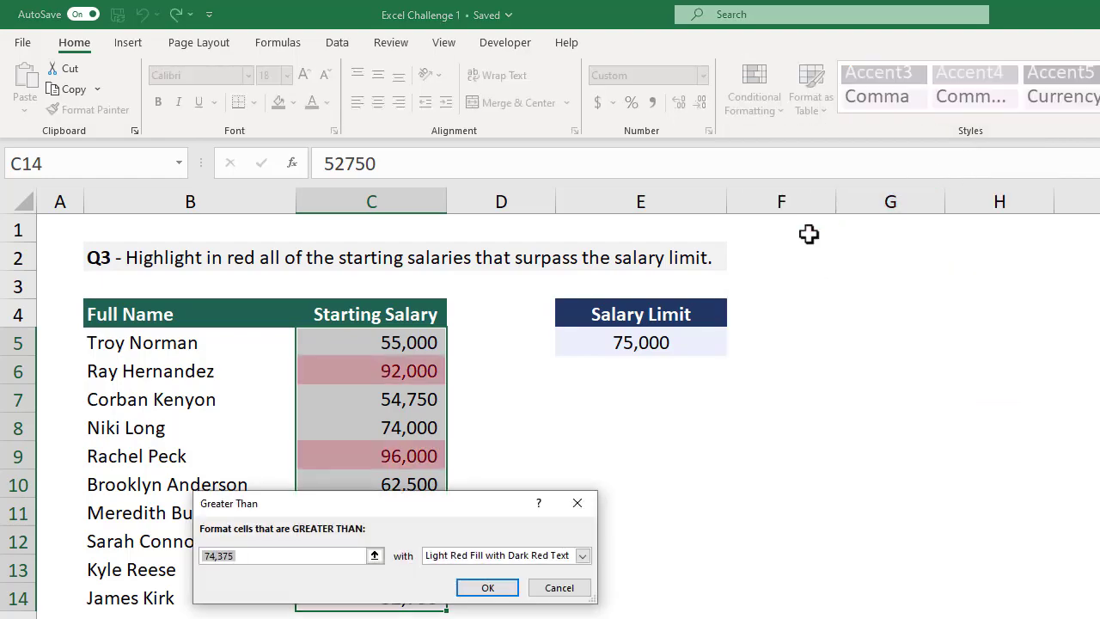
- Set the rule's threshold to =$E$5 with Light Red Fill formatting, and apply it to the starting salaries
drag(410, 510, 436, 415)
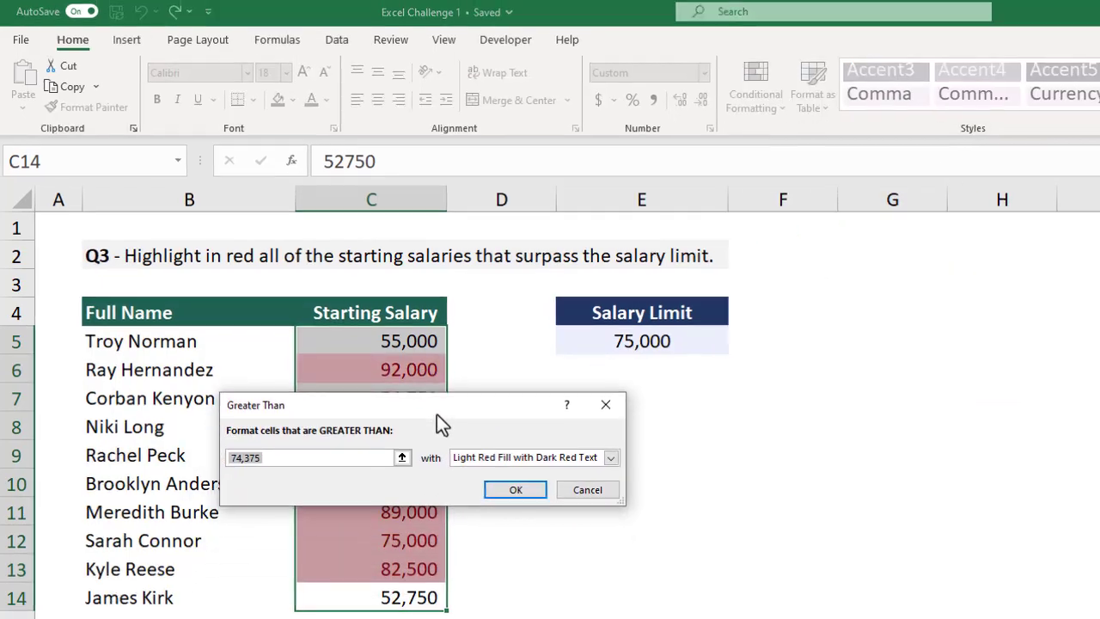
key(BackSpace)
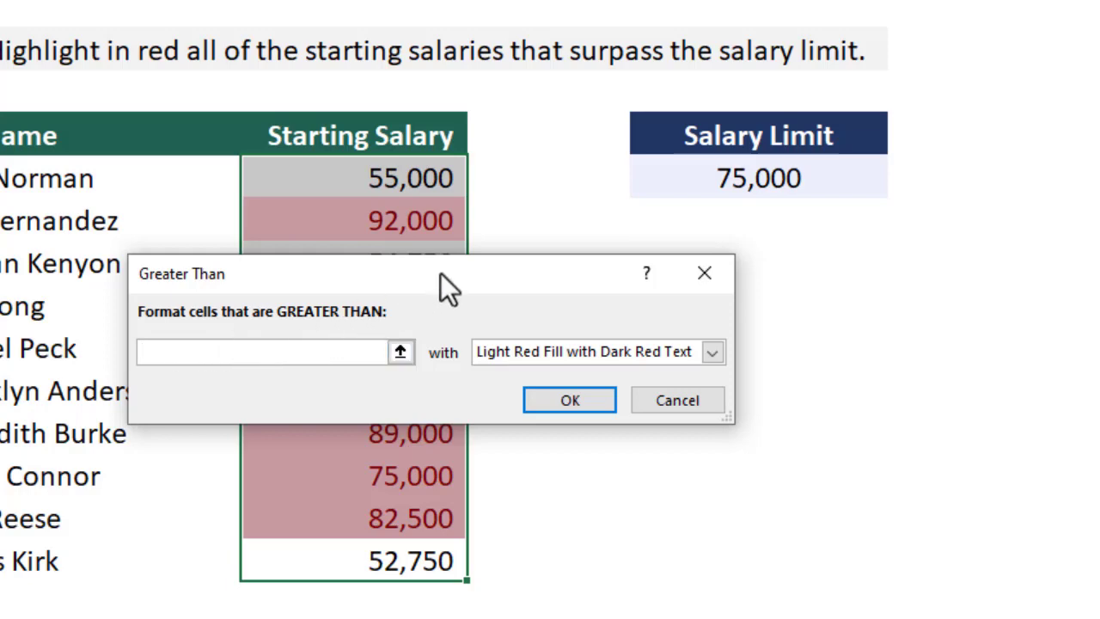
click(695, 179)
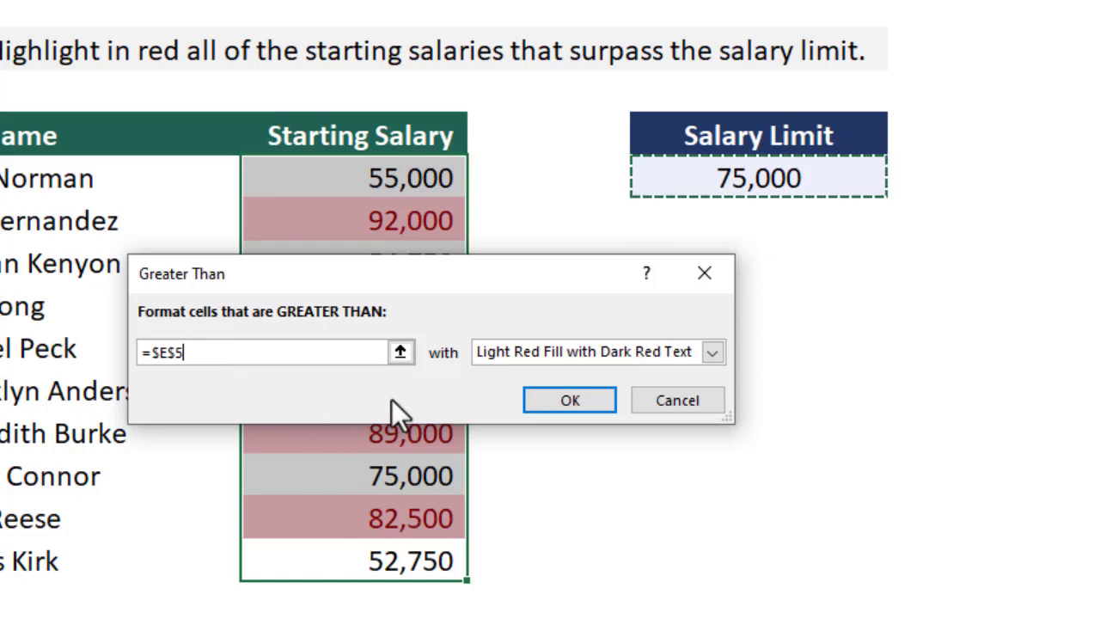
click(713, 353)
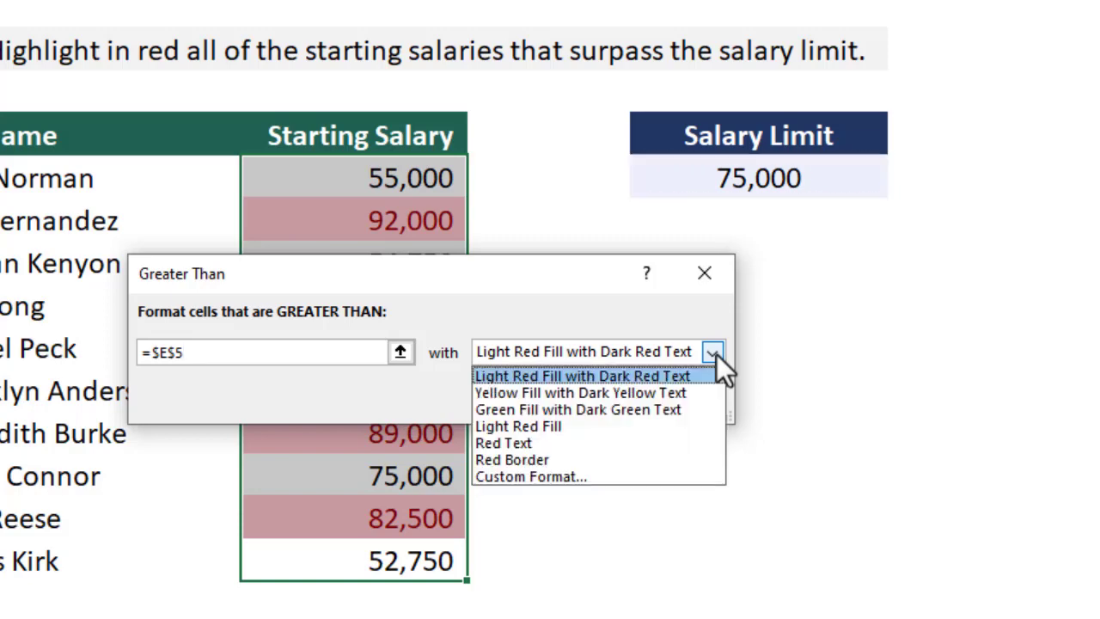
click(571, 427)
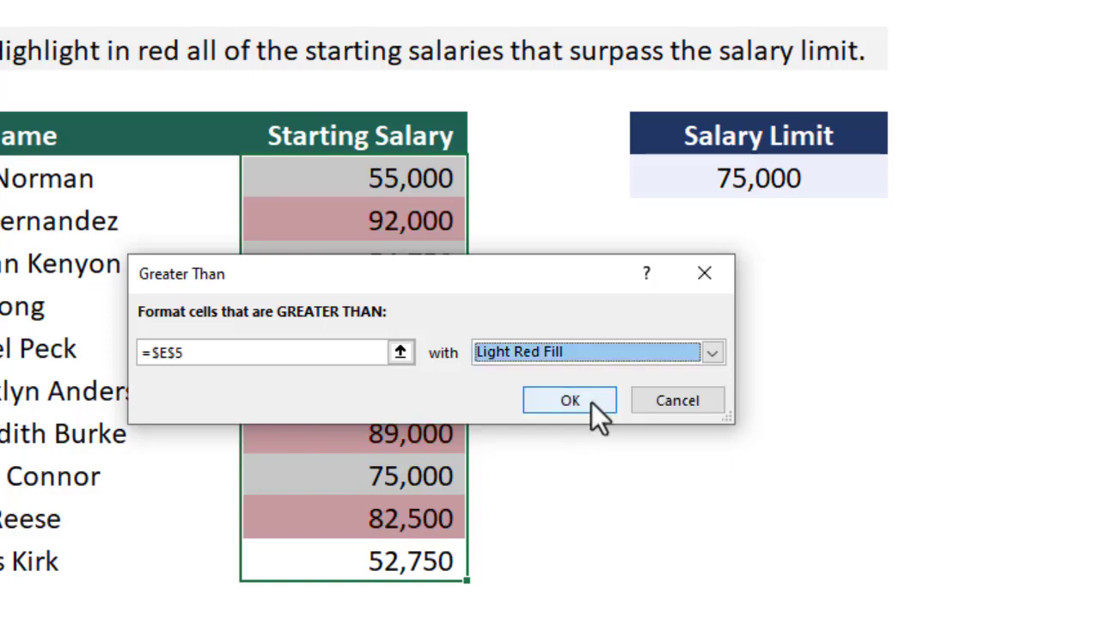
click(592, 402)
click(654, 344)
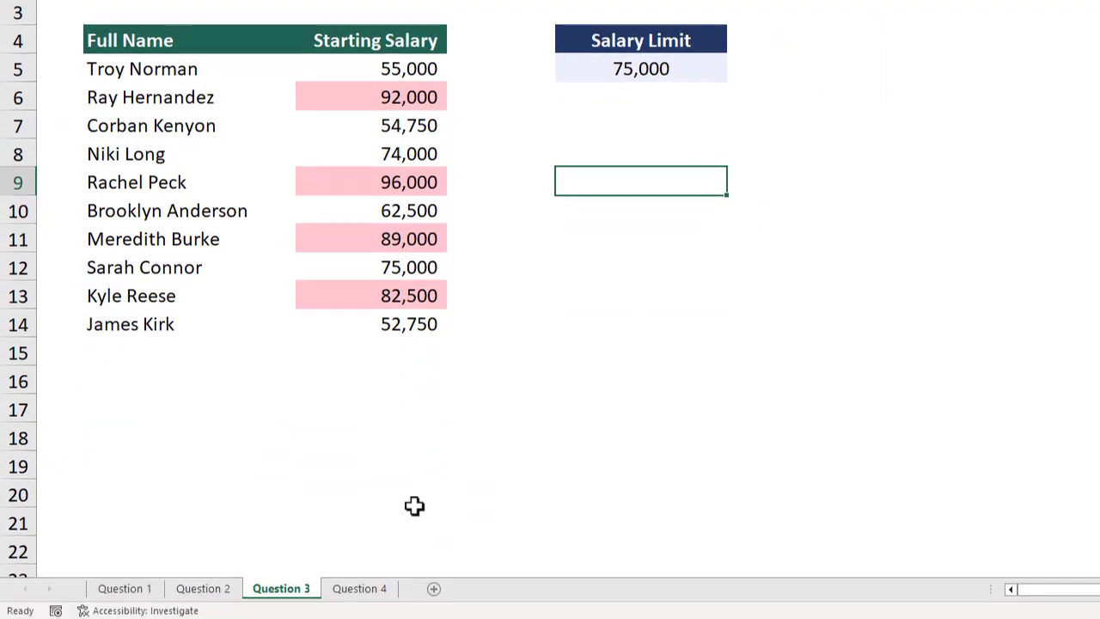
- On the Question 4 sheet, begin an AVERAGEIF formula in Average cell C14 with C5:C13 as its range
click(365, 589)
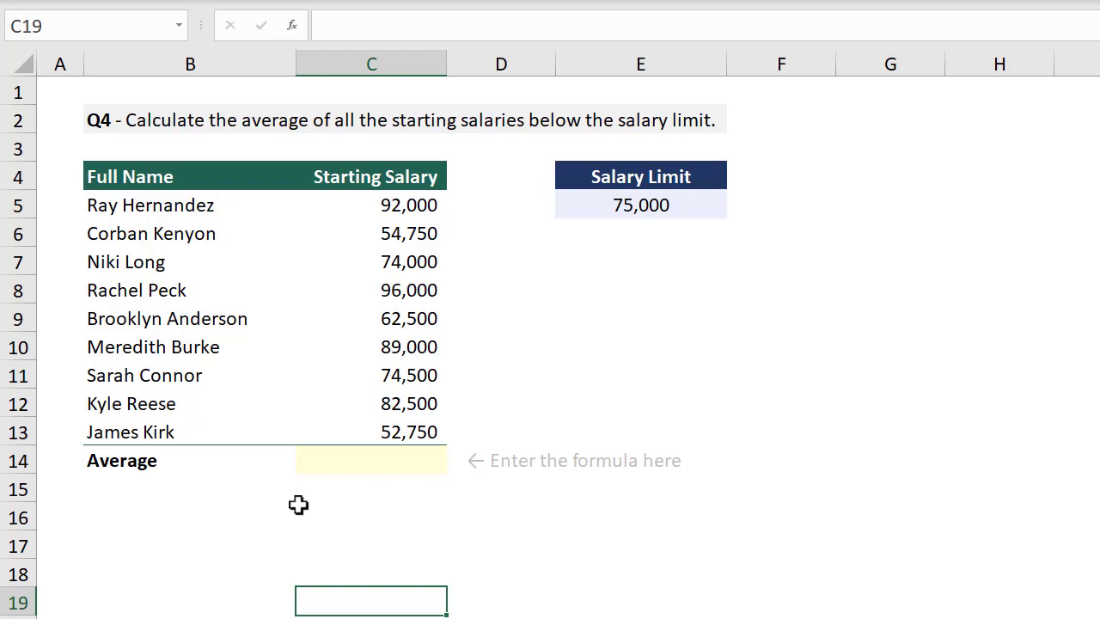
click(375, 461)
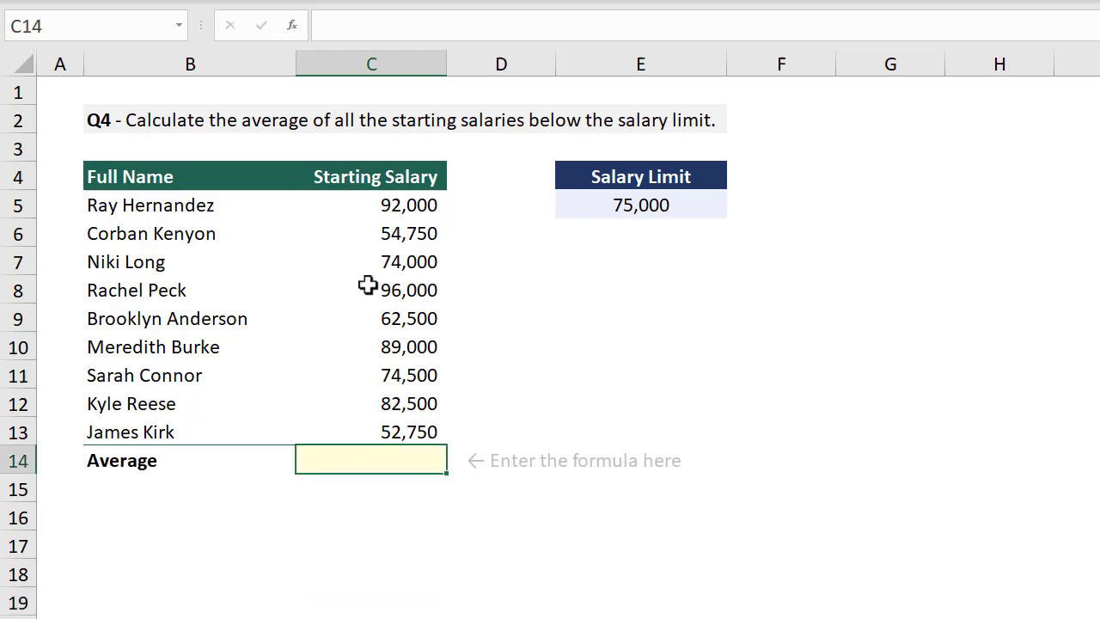
click(504, 26)
text(=avera)
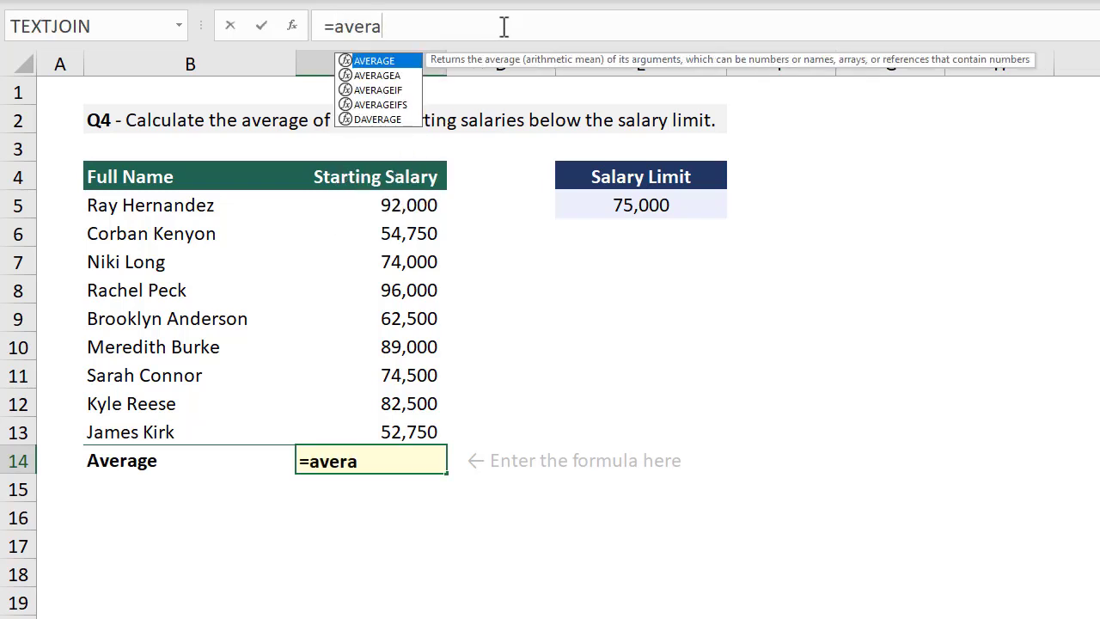
key(Down)
key(Down)
key(Tab)
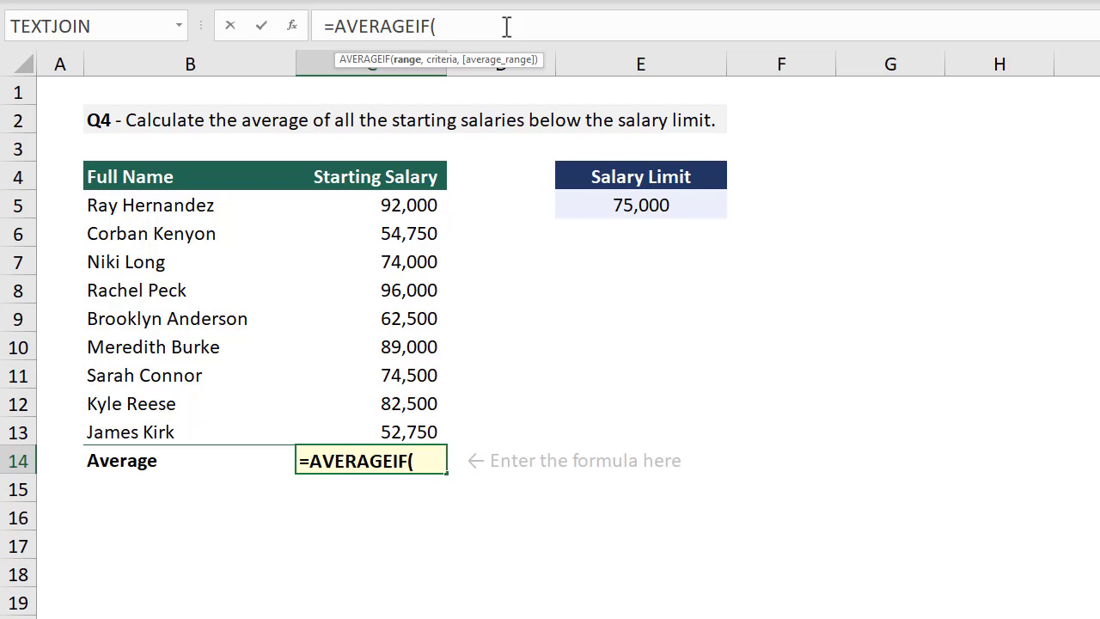
drag(426, 202, 428, 433)
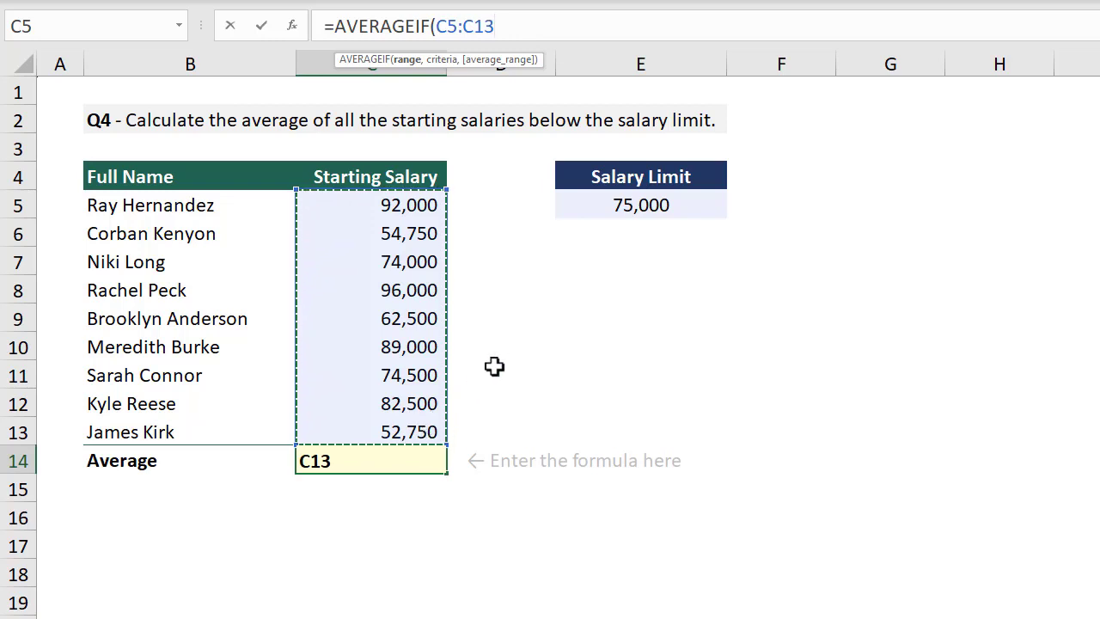
text(,)
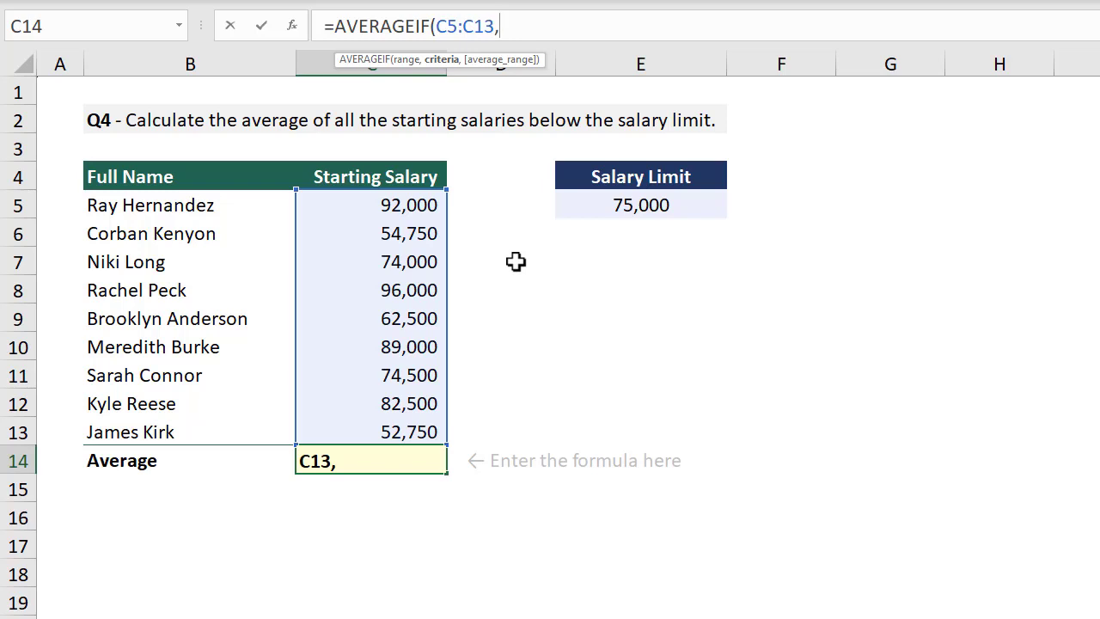
- Set the AVERAGEIF criteria to "<"&E5, so that only salaries below the salary limit are averaged
text(<)
click(590, 204)
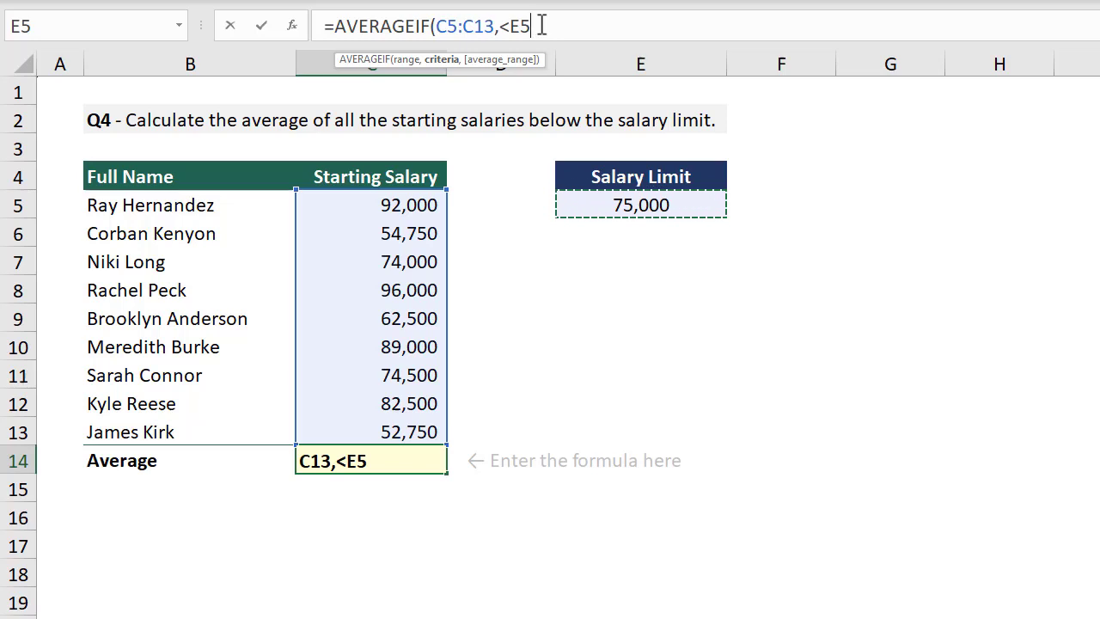
click(501, 26)
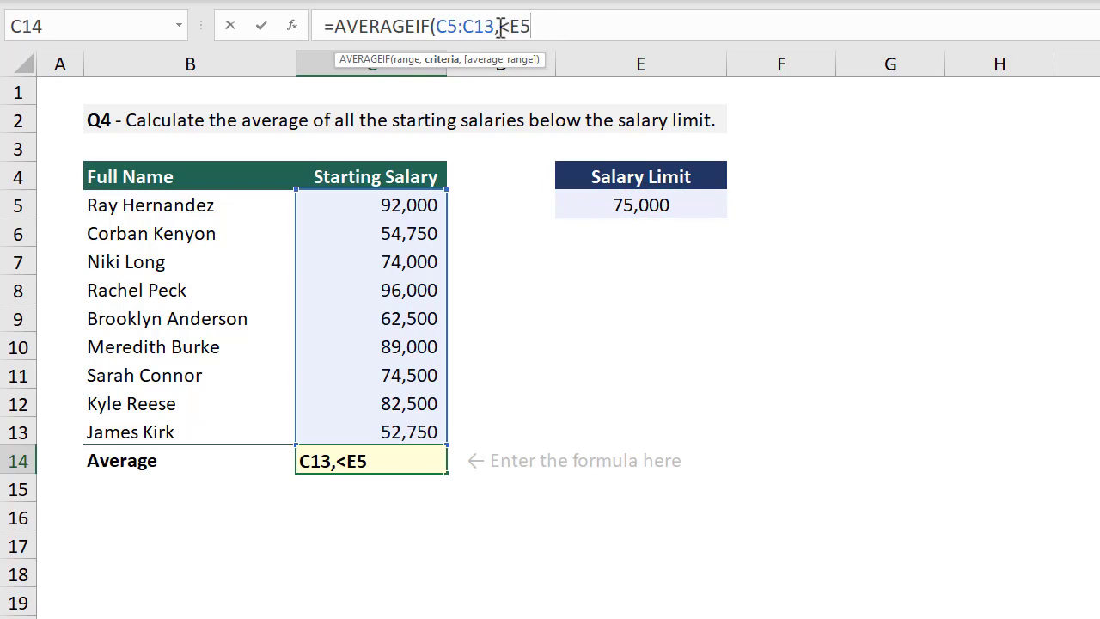
text(")
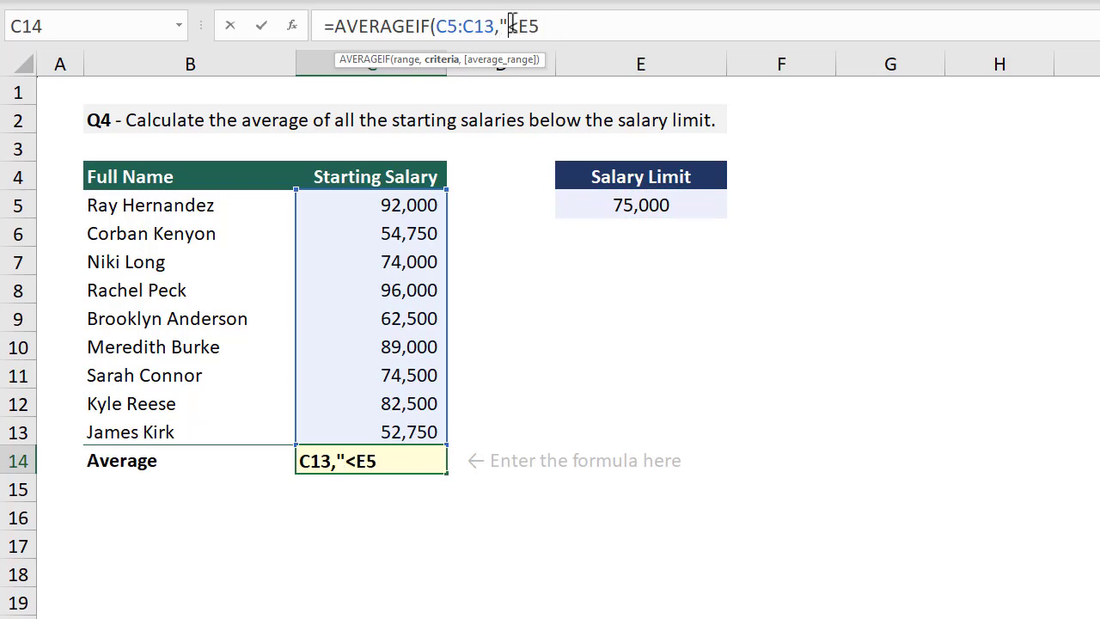
click(520, 26)
text("&)
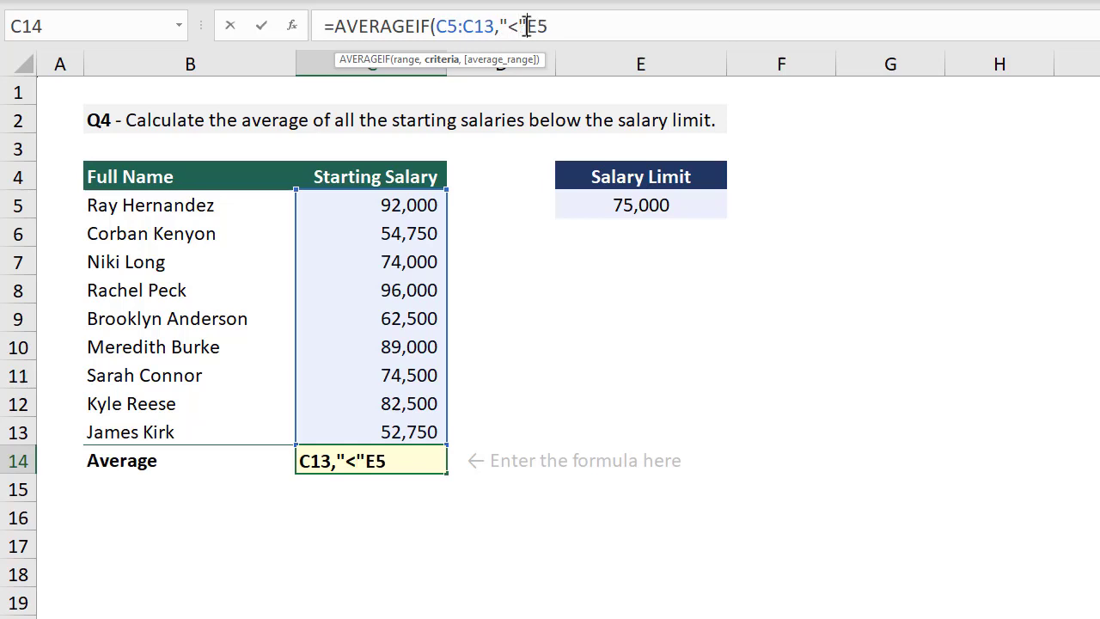
- Complete the AVERAGEIF formula in C14 without an average range, enter it and reselect the cell
click(615, 25)
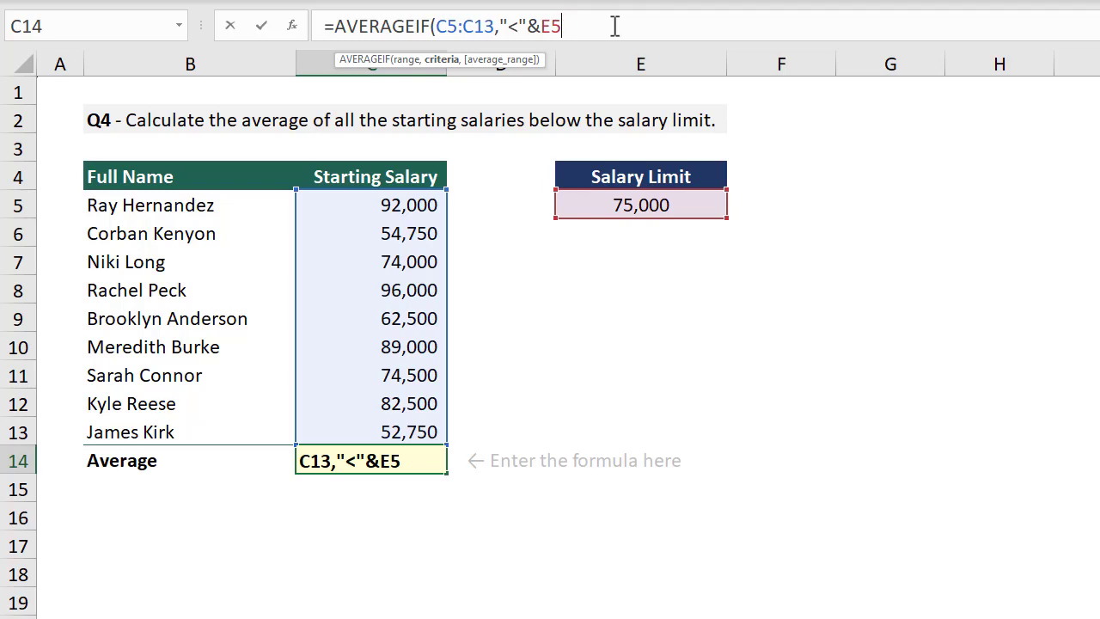
text(,)
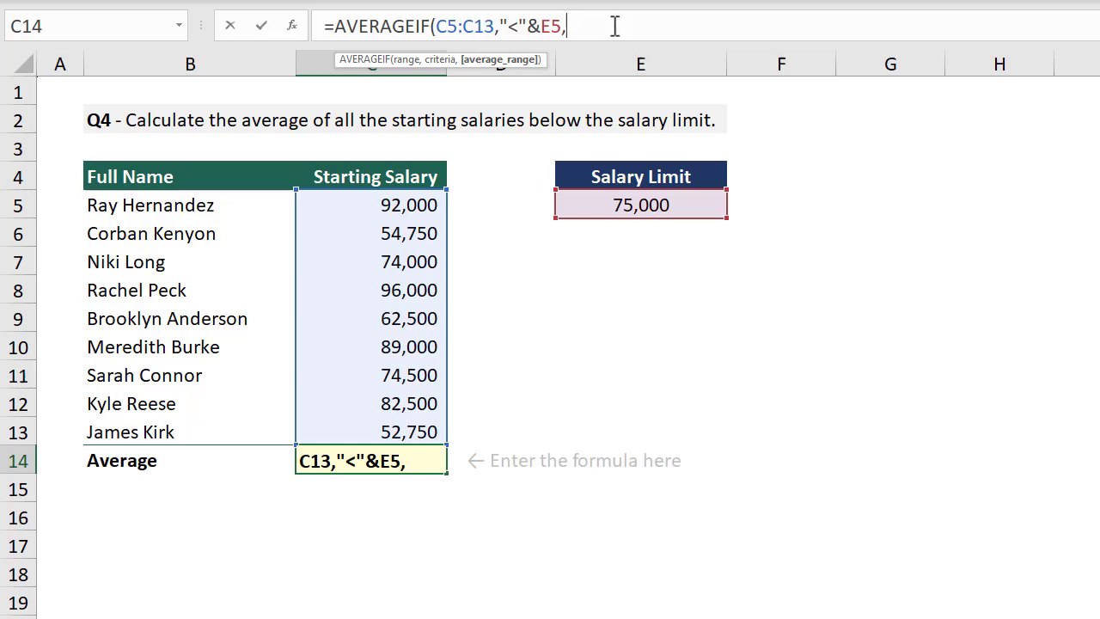
key(BackSpace)
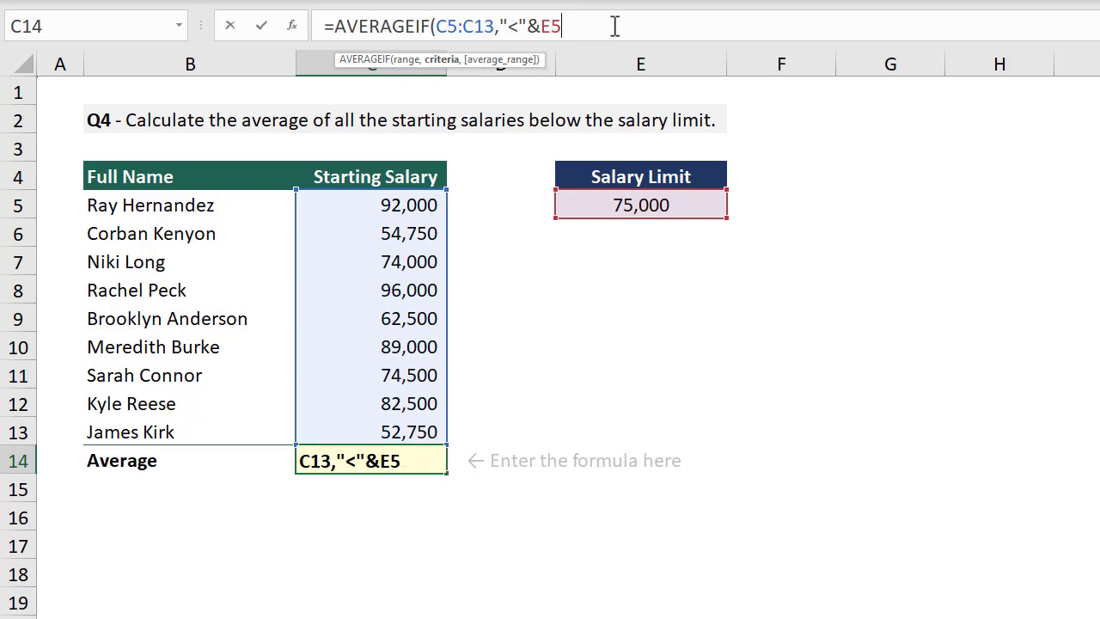
text())
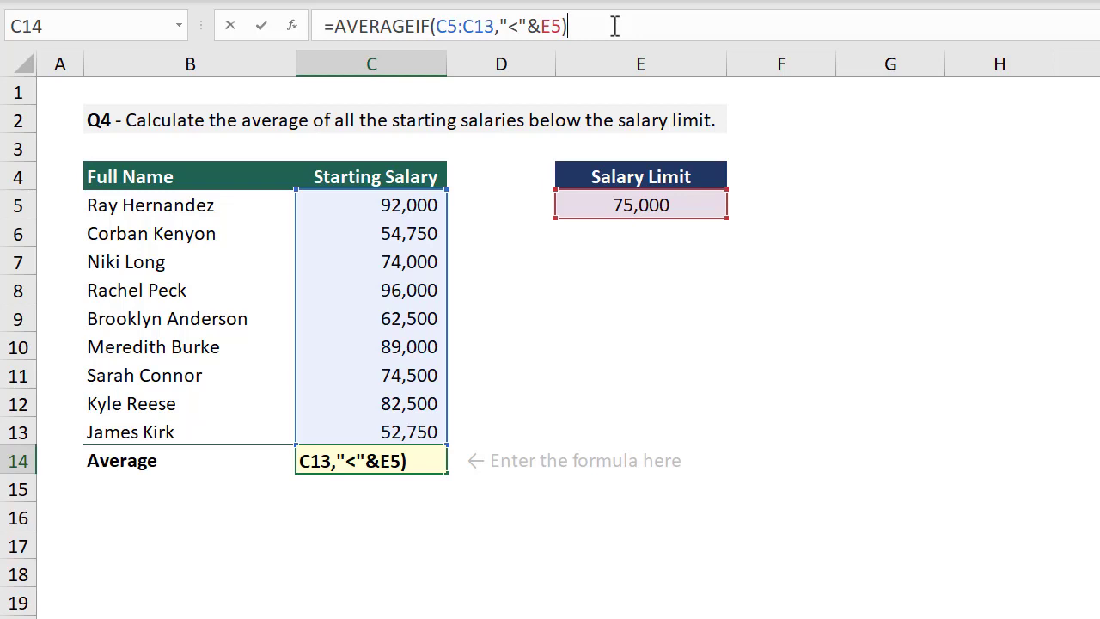
key(Return)
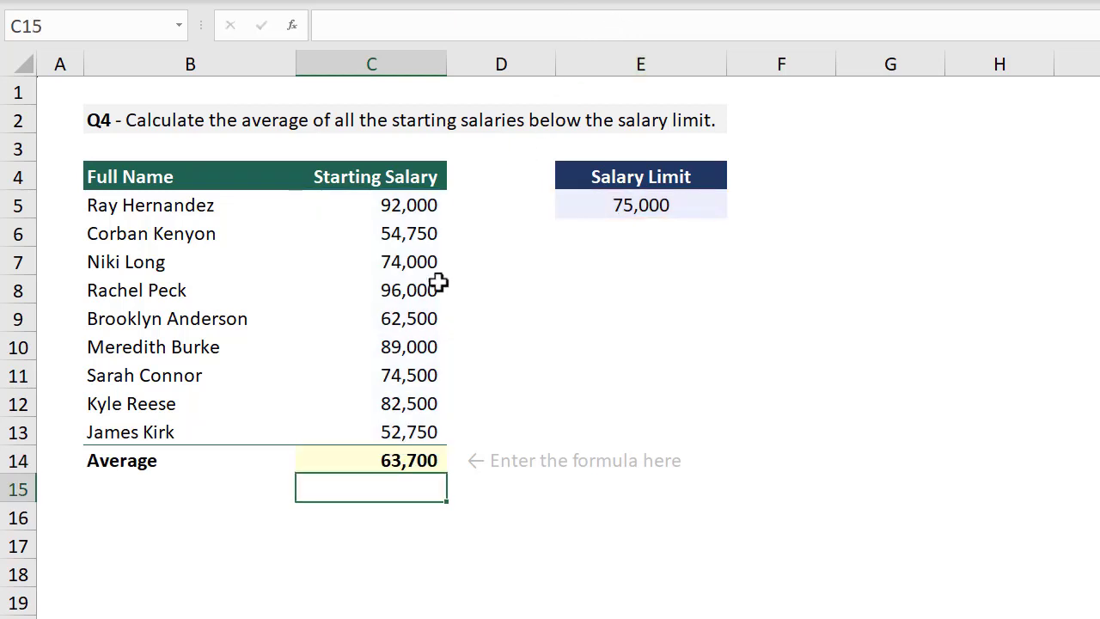
click(378, 462)
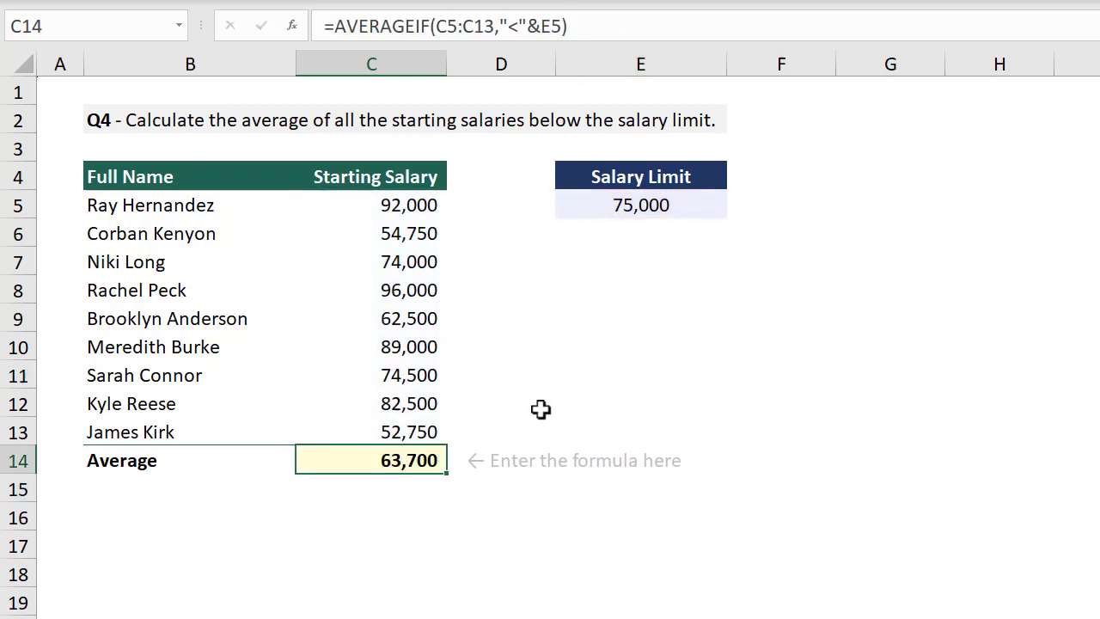